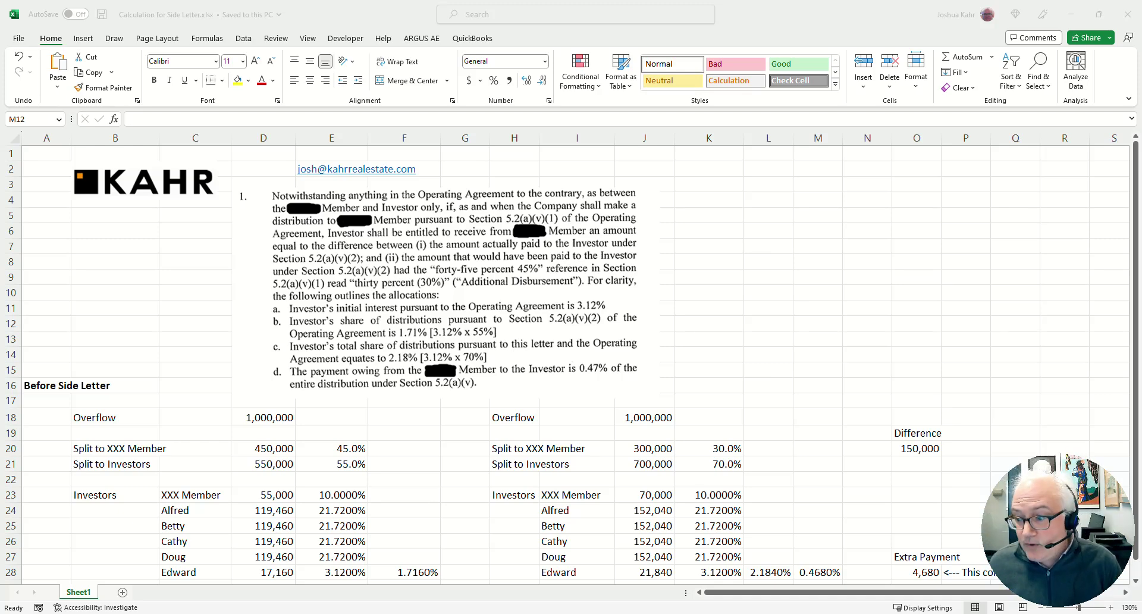
- Examine the side letter excerpt, the overflow amount and the before-side-letter split between XXX Member and Investors in rows 18 to 21
{"action": "left_click", "coordinate": [601, 317]}
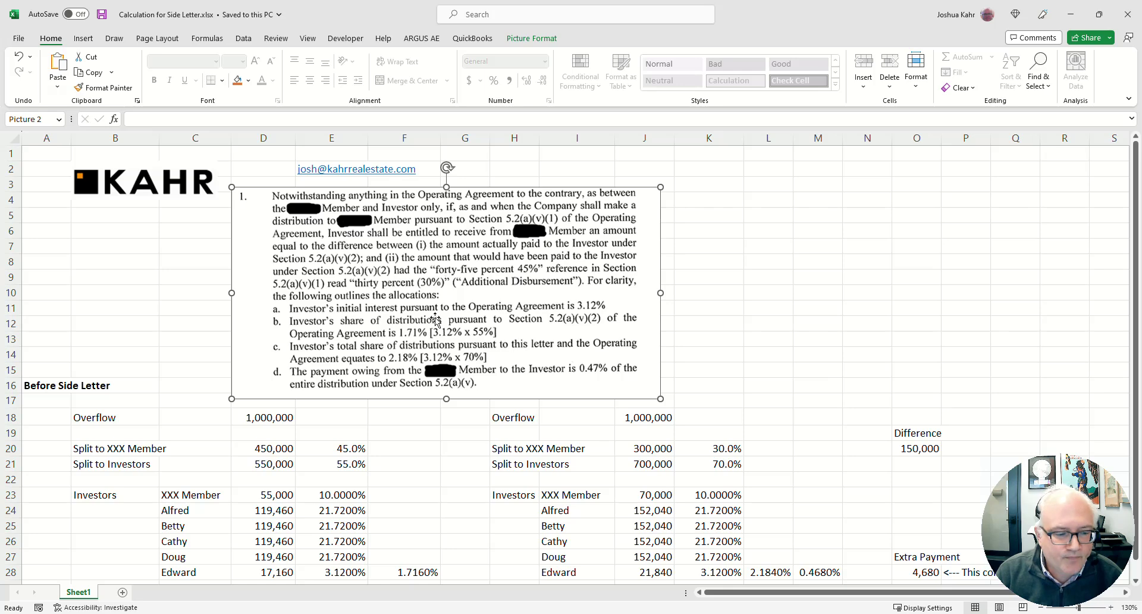
{"action": "left_click", "coordinate": [260, 425]}
{"action": "left_click_drag", "start_coordinate": [145, 423], "coordinate": [239, 420]}
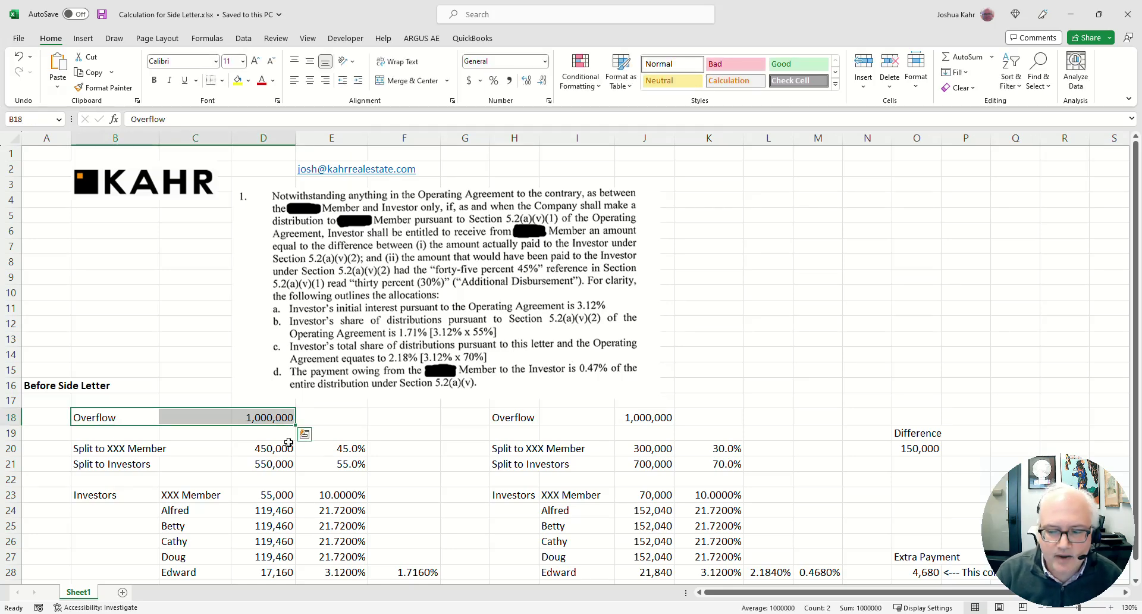
{"action": "left_click_drag", "start_coordinate": [287, 452], "coordinate": [351, 464]}
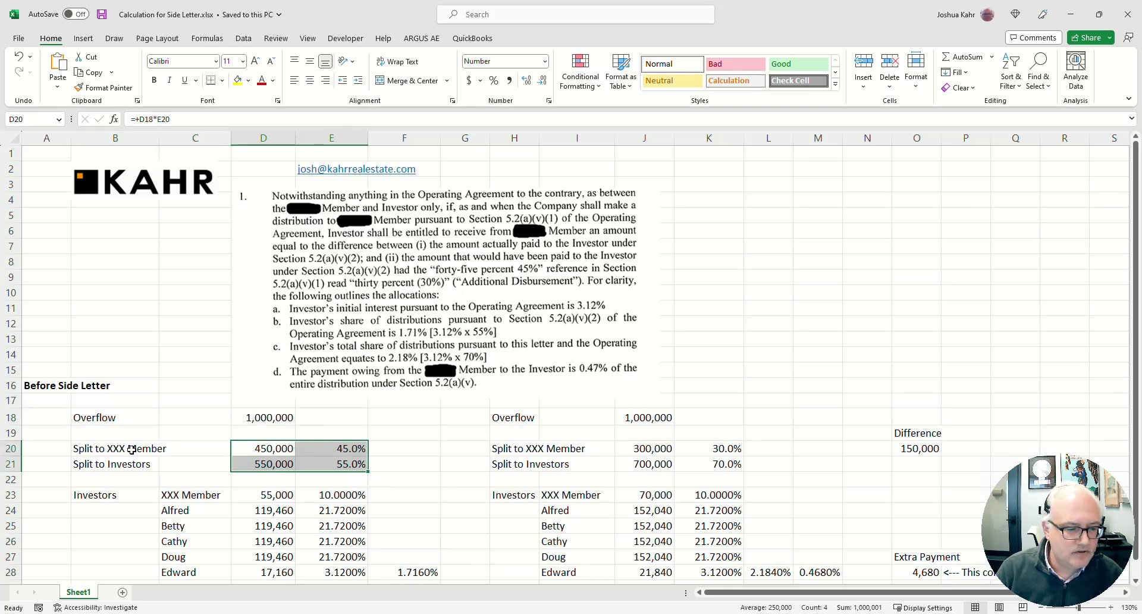
{"action": "left_click_drag", "start_coordinate": [128, 452], "coordinate": [289, 448]}
{"action": "left_click_drag", "start_coordinate": [131, 466], "coordinate": [345, 459]}
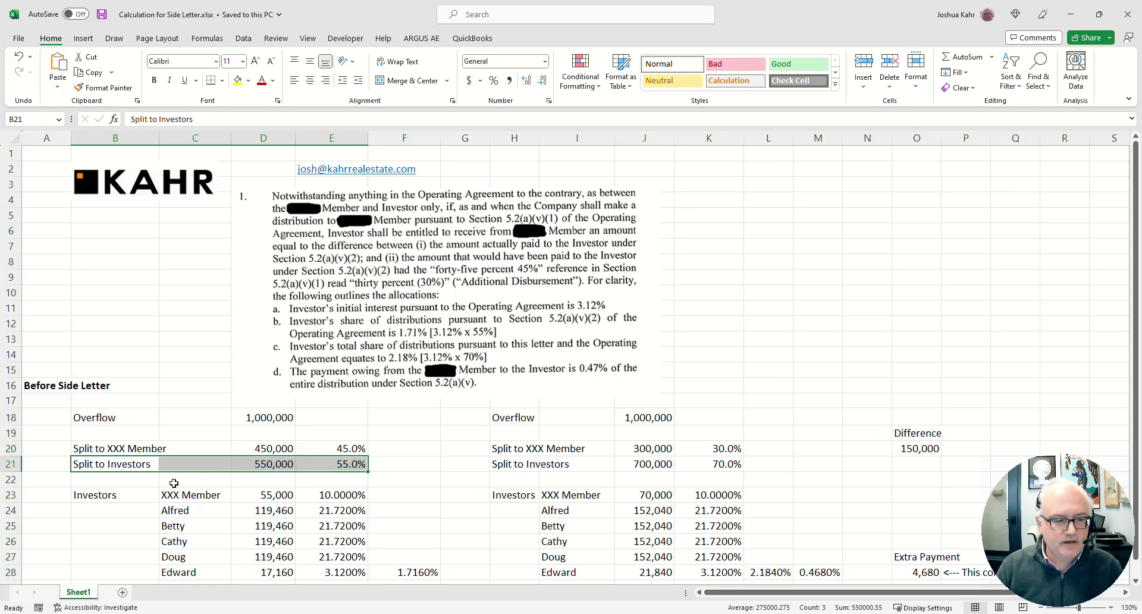
{"action": "left_click", "coordinate": [113, 447]}
{"action": "left_click_drag", "start_coordinate": [222, 443], "coordinate": [268, 442]}
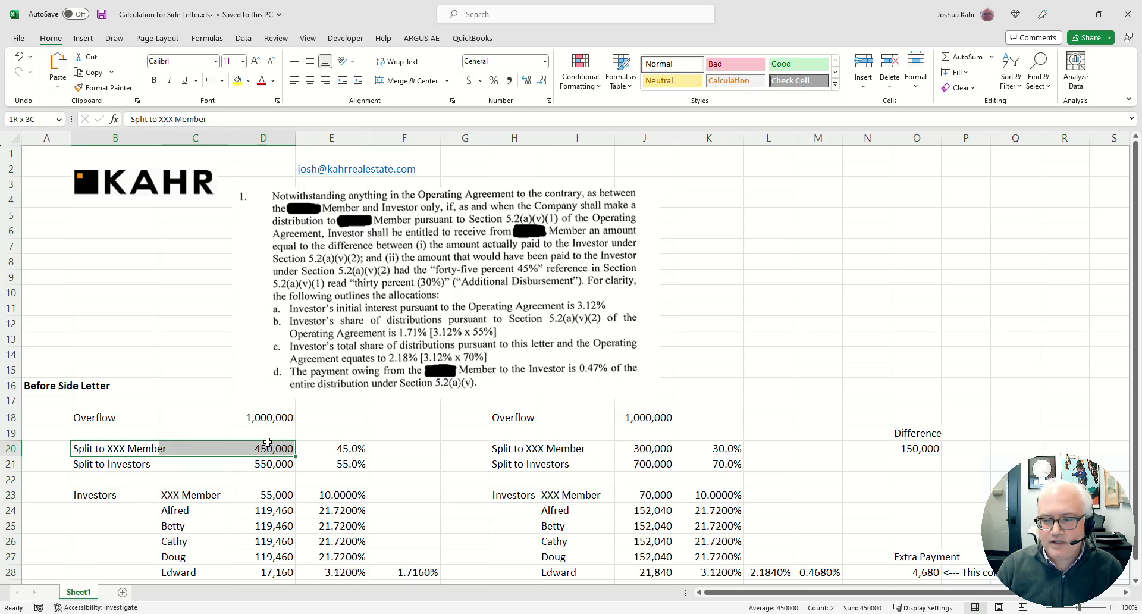
{"action": "left_click_drag", "start_coordinate": [268, 443], "coordinate": [268, 442]}
{"action": "scroll", "coordinate": [374, 424], "scroll_direction": "down", "scroll_amount": 1}
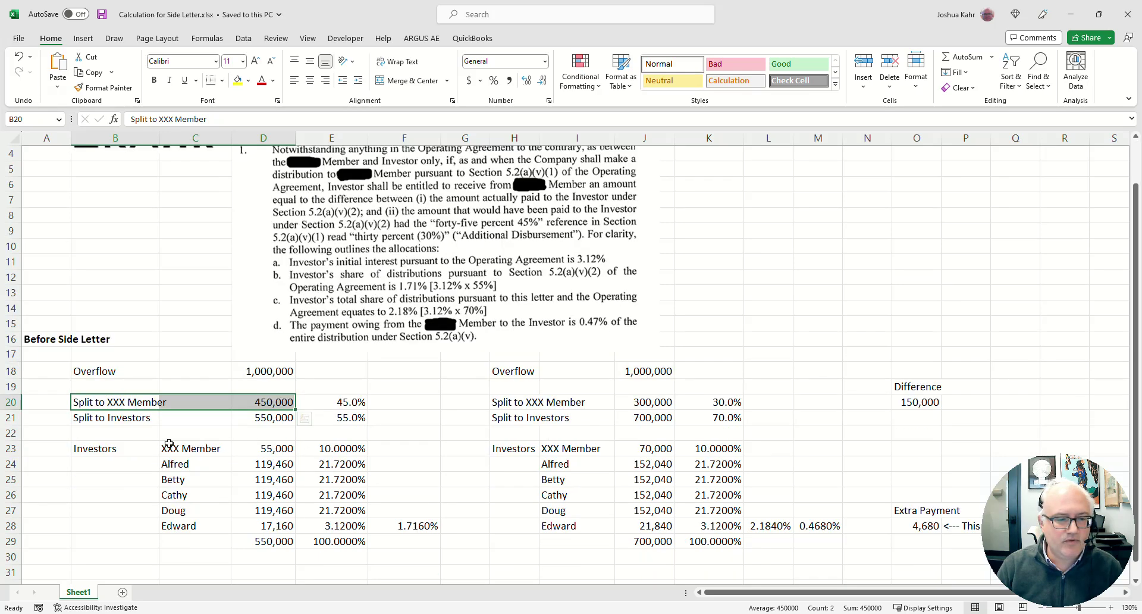
{"action": "left_click_drag", "start_coordinate": [116, 400], "coordinate": [354, 405]}
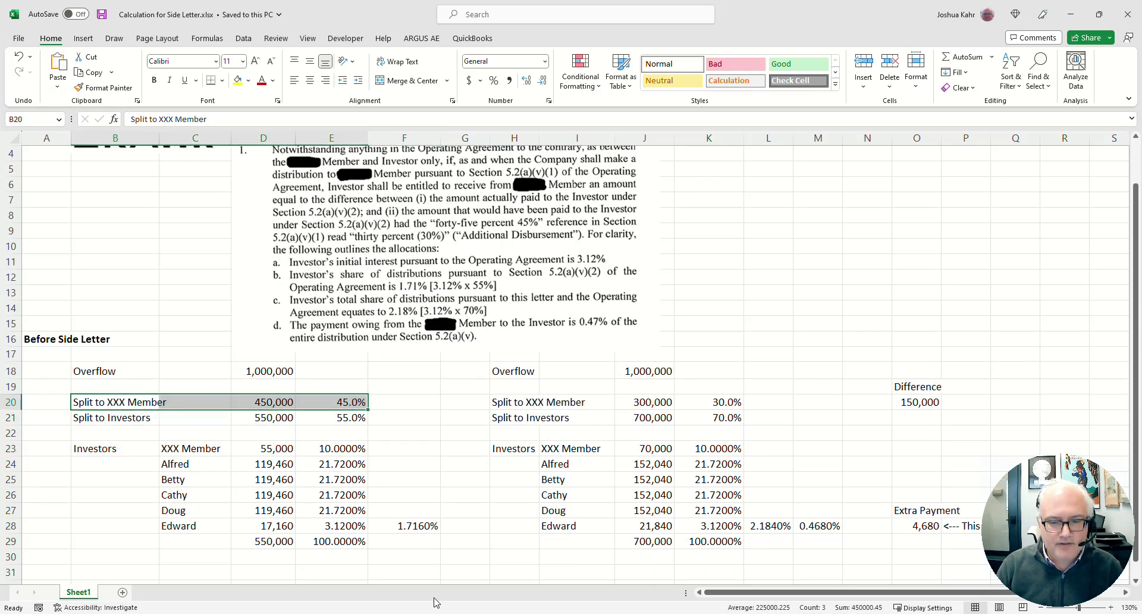
- Review how the Investors' split is allocated in C23:E29, from XXX Member's share to the last investor's share in row 28
{"action": "left_click", "coordinate": [220, 448]}
{"action": "left_click_drag", "start_coordinate": [219, 448], "coordinate": [348, 528]}
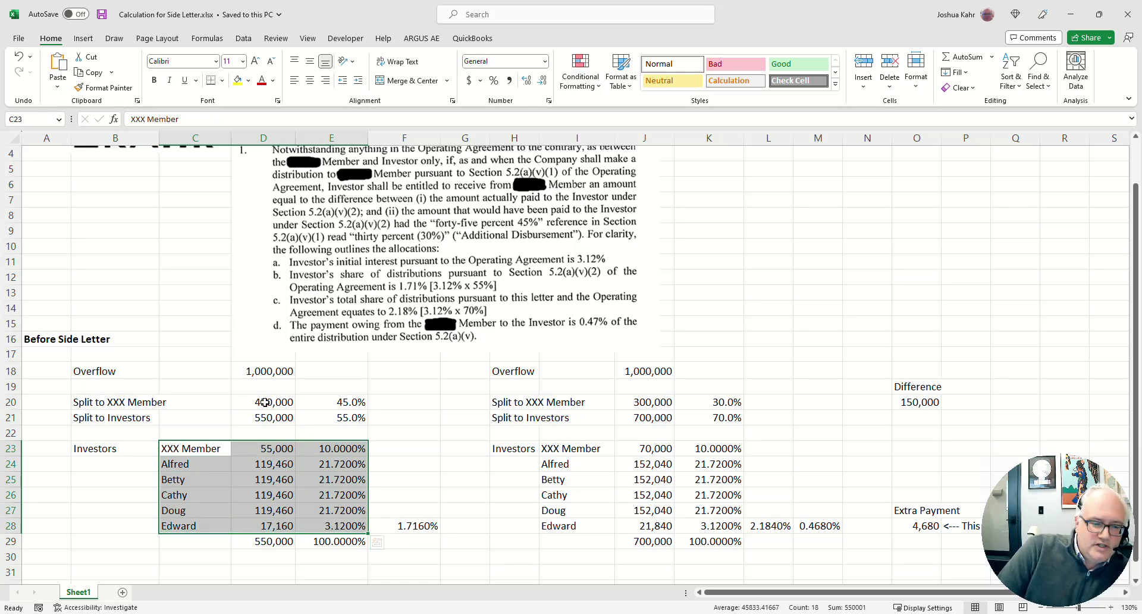
{"action": "left_click", "coordinate": [129, 406]}
{"action": "left_click_drag", "start_coordinate": [129, 407], "coordinate": [311, 403]}
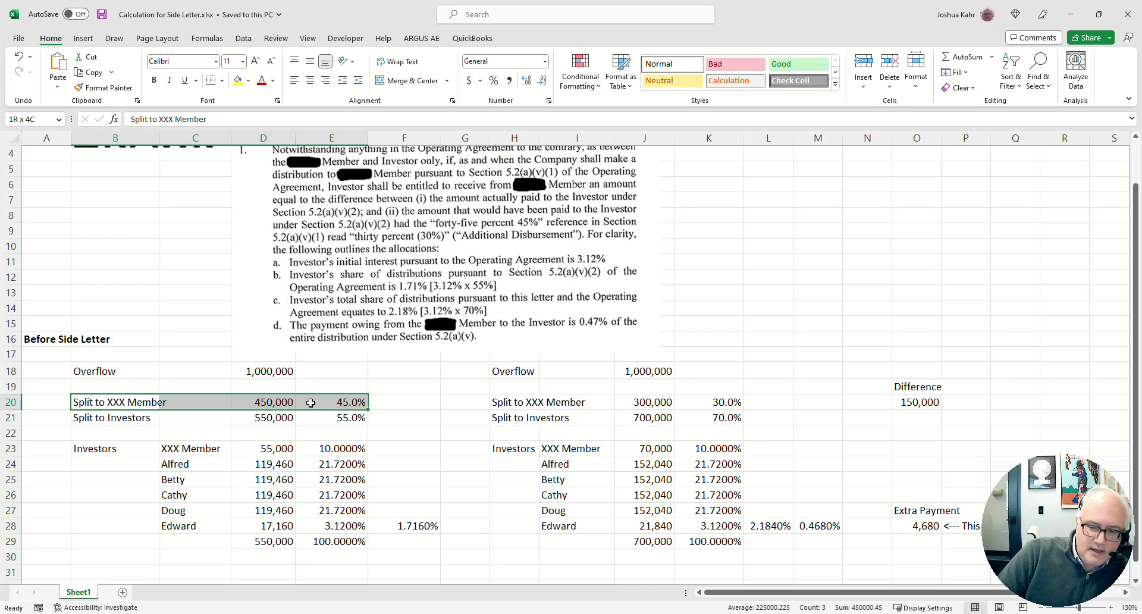
{"action": "left_click_drag", "start_coordinate": [101, 419], "coordinate": [322, 411]}
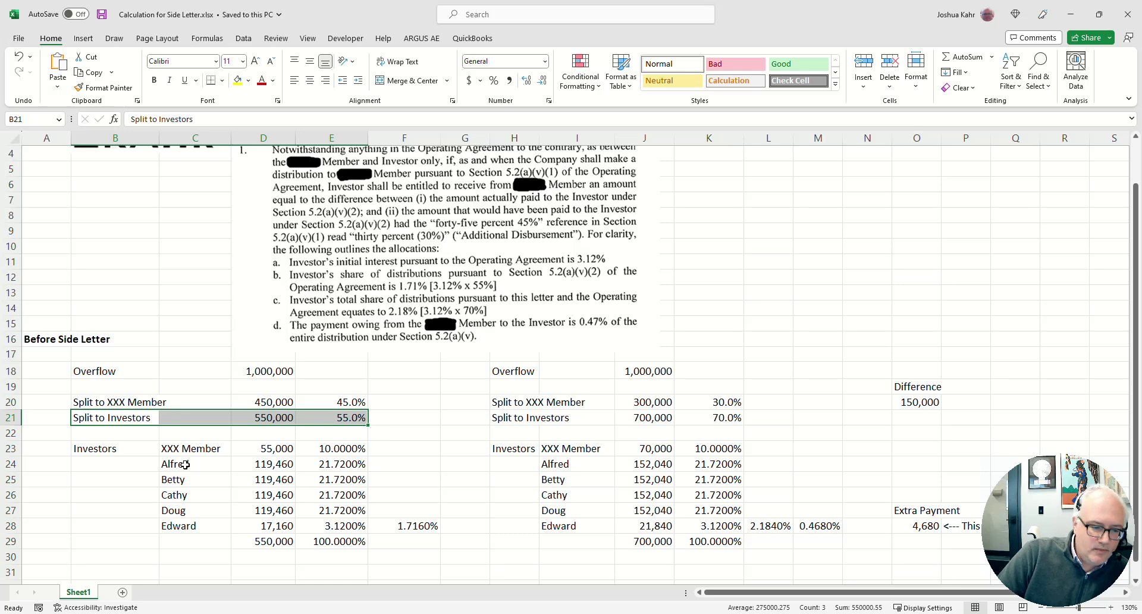
{"action": "left_click_drag", "start_coordinate": [196, 448], "coordinate": [325, 448]}
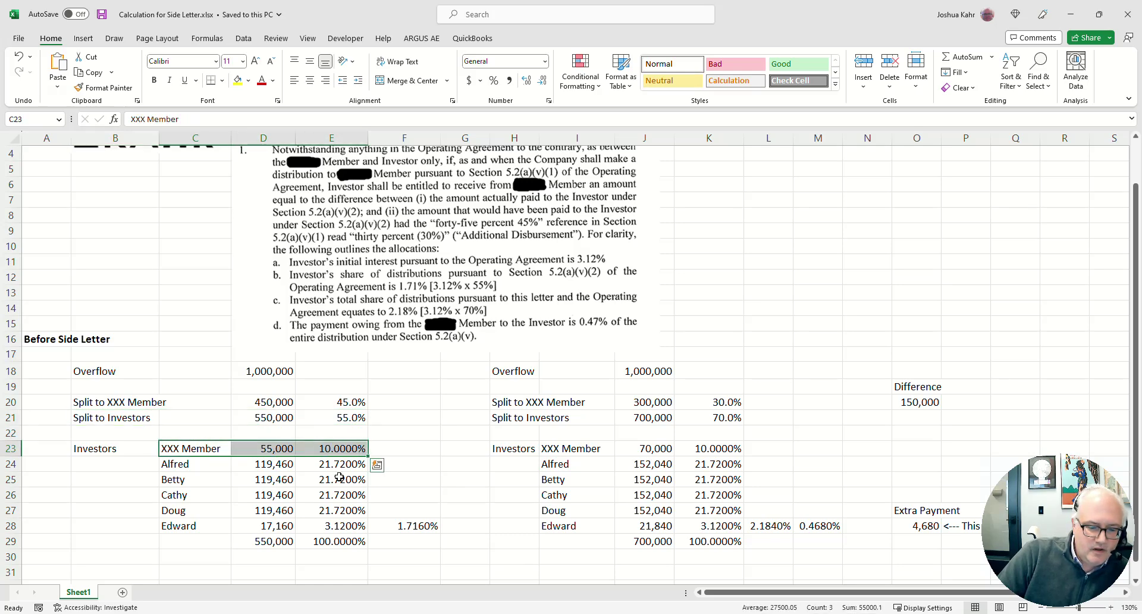
{"action": "left_click", "coordinate": [195, 526]}
{"action": "left_click_drag", "start_coordinate": [196, 525], "coordinate": [254, 524]}
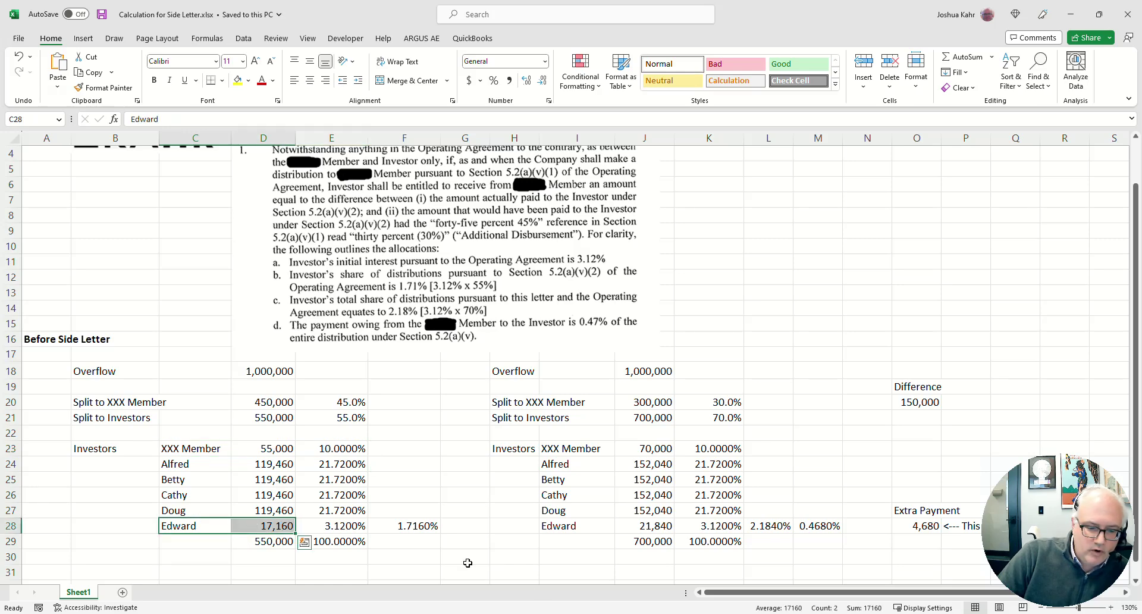
{"action": "left_click", "coordinate": [351, 528]}
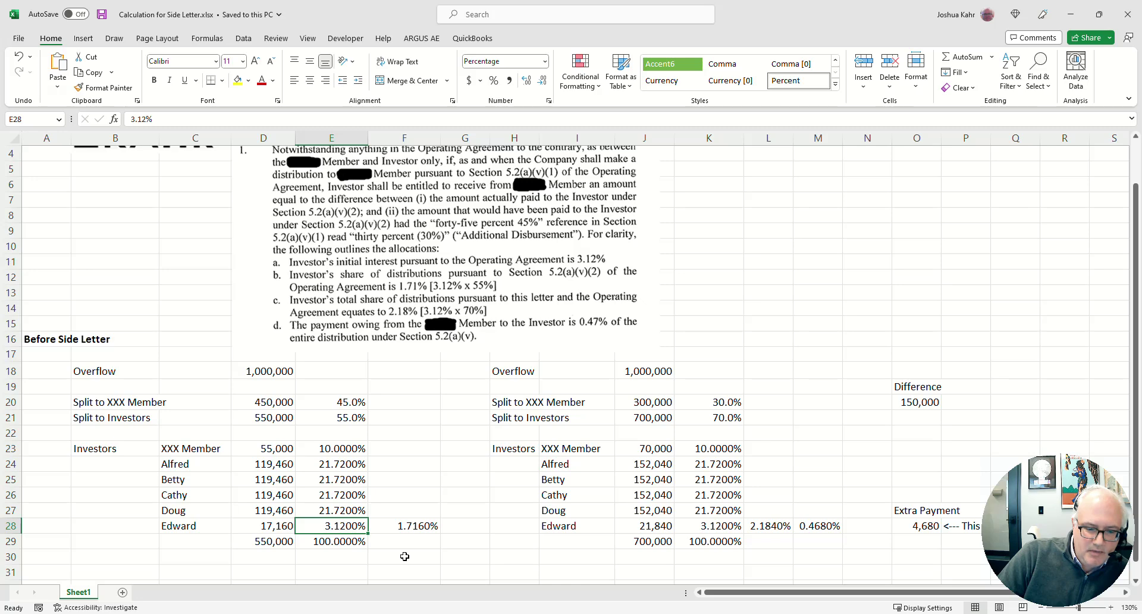
{"action": "left_click_drag", "start_coordinate": [338, 449], "coordinate": [295, 537]}
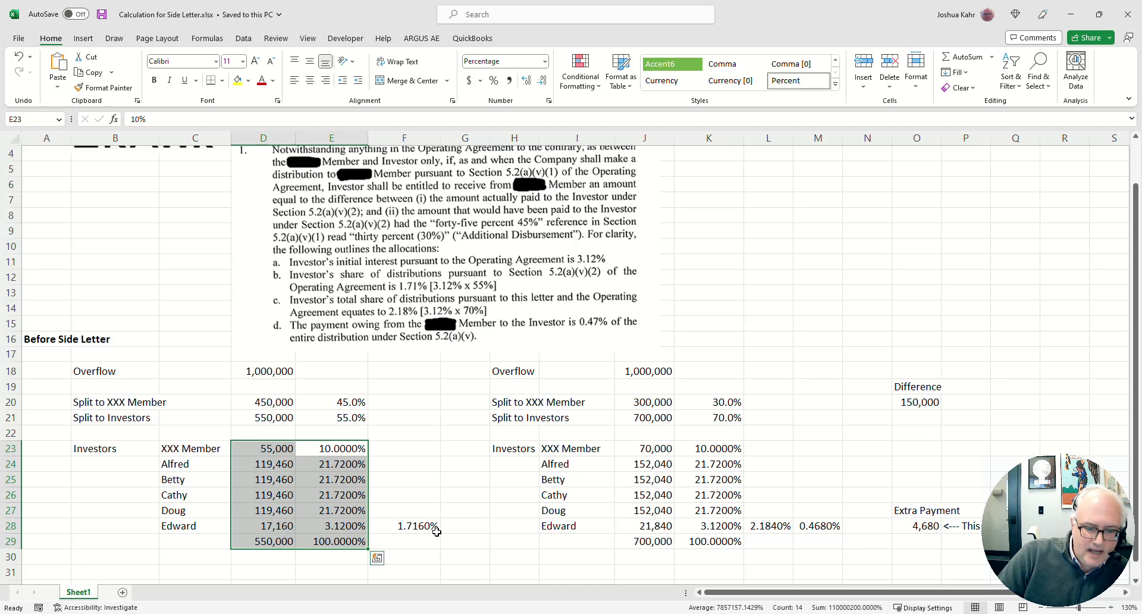
- Check the formula =+E28*E21 in cell F28 for the last investor's effective share of the overflow
{"action": "left_click", "coordinate": [437, 532]}
{"action": "type", "text": "=+E28*E21"}
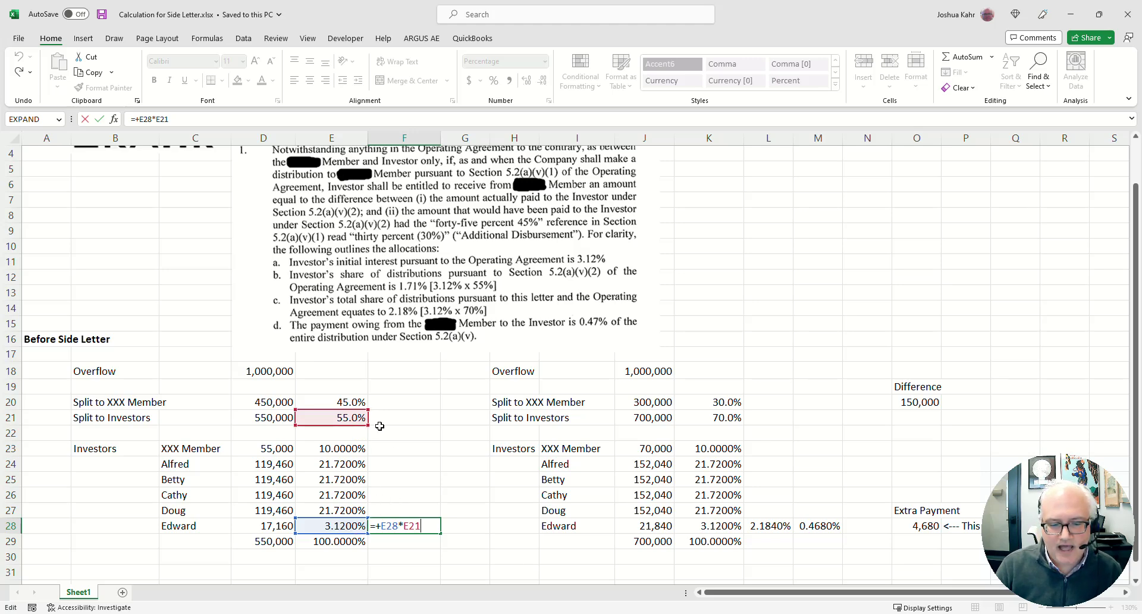
{"action": "key", "text": "ctrl+Return"}
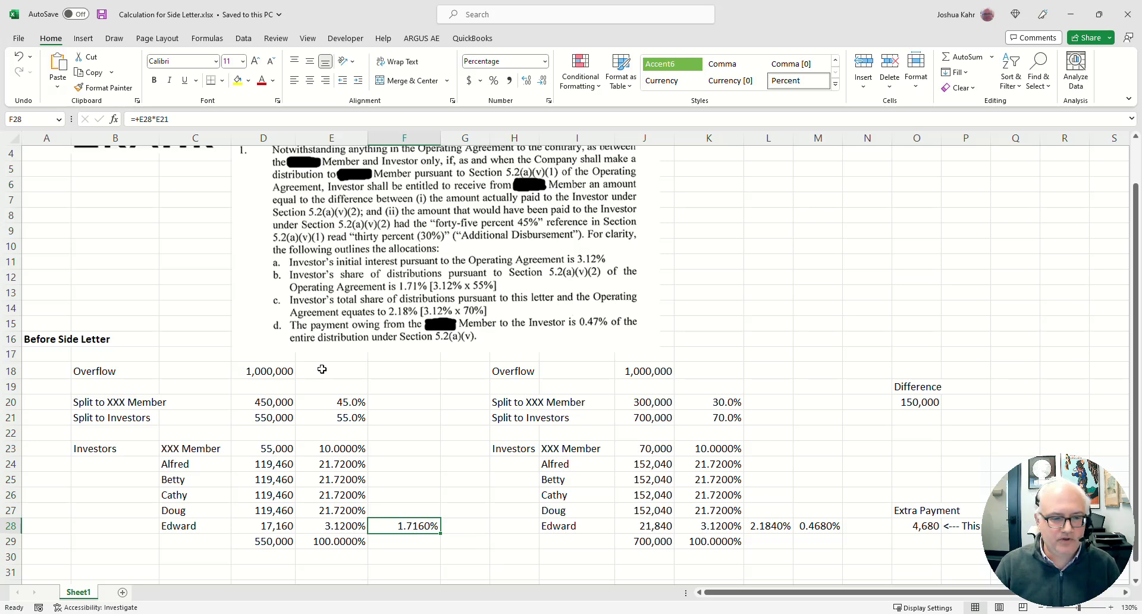
- Trace the before-side-letter calculation from the overflow through the splits and investor allocations to the last investor's effective percentage in F28
{"action": "left_click_drag", "start_coordinate": [322, 369], "coordinate": [212, 369]}
{"action": "left_click", "coordinate": [278, 400]}
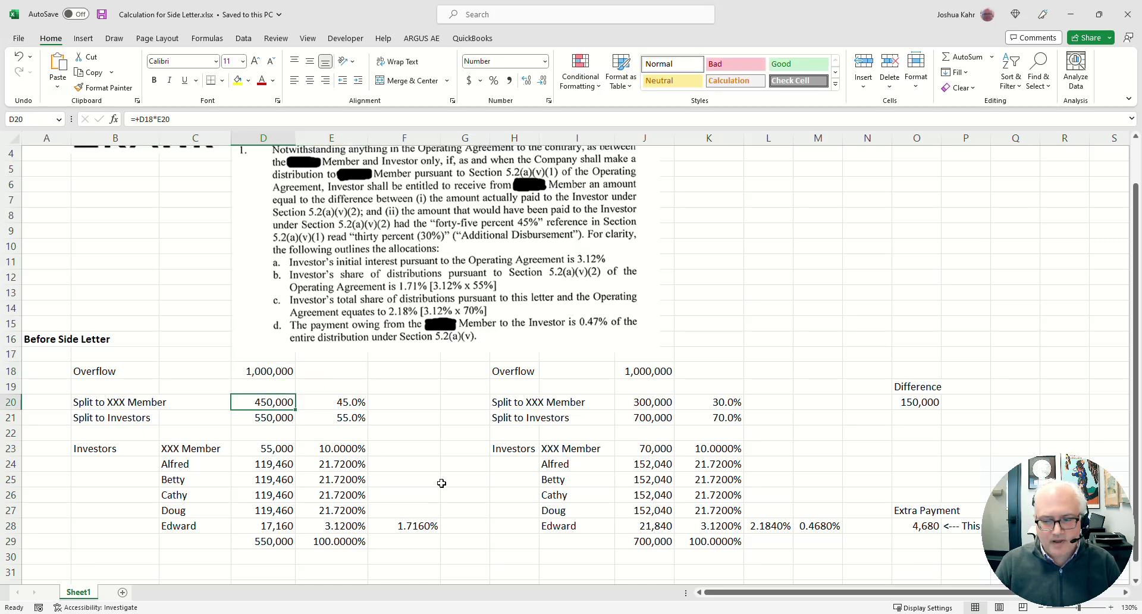
{"action": "left_click_drag", "start_coordinate": [322, 419], "coordinate": [332, 526]}
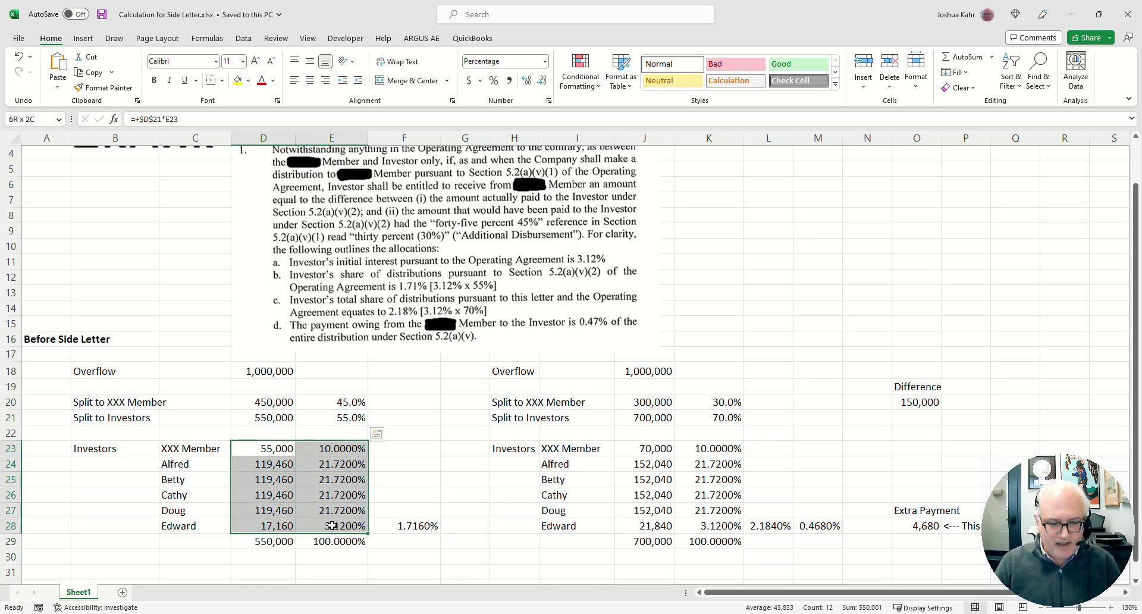
{"action": "left_click_drag", "start_coordinate": [332, 450], "coordinate": [335, 542]}
{"action": "left_click_drag", "start_coordinate": [233, 522], "coordinate": [239, 523]}
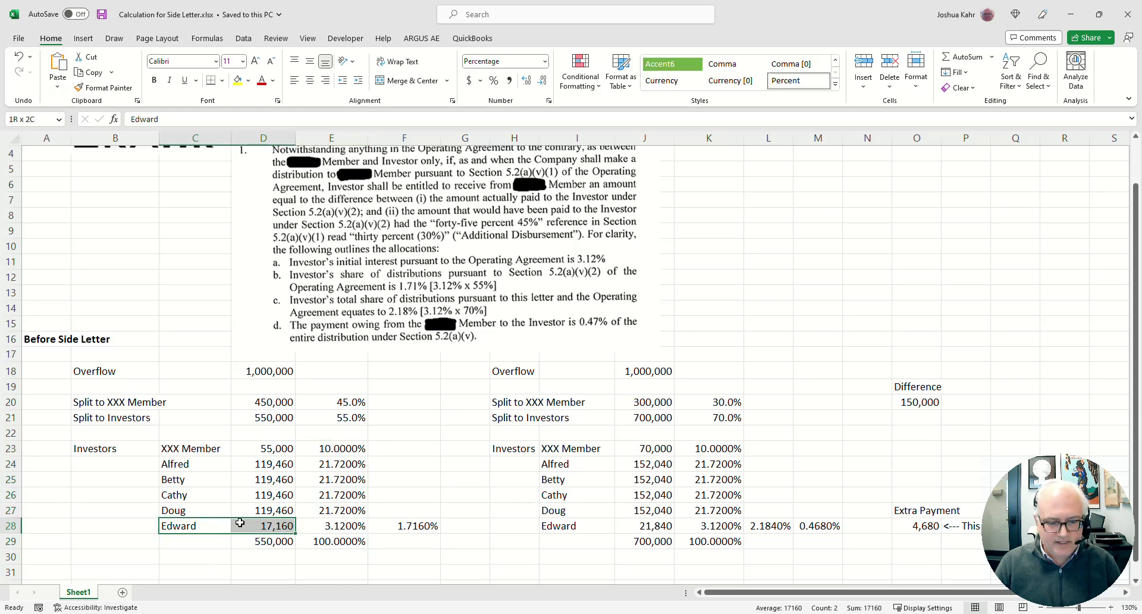
{"action": "left_click", "coordinate": [332, 527]}
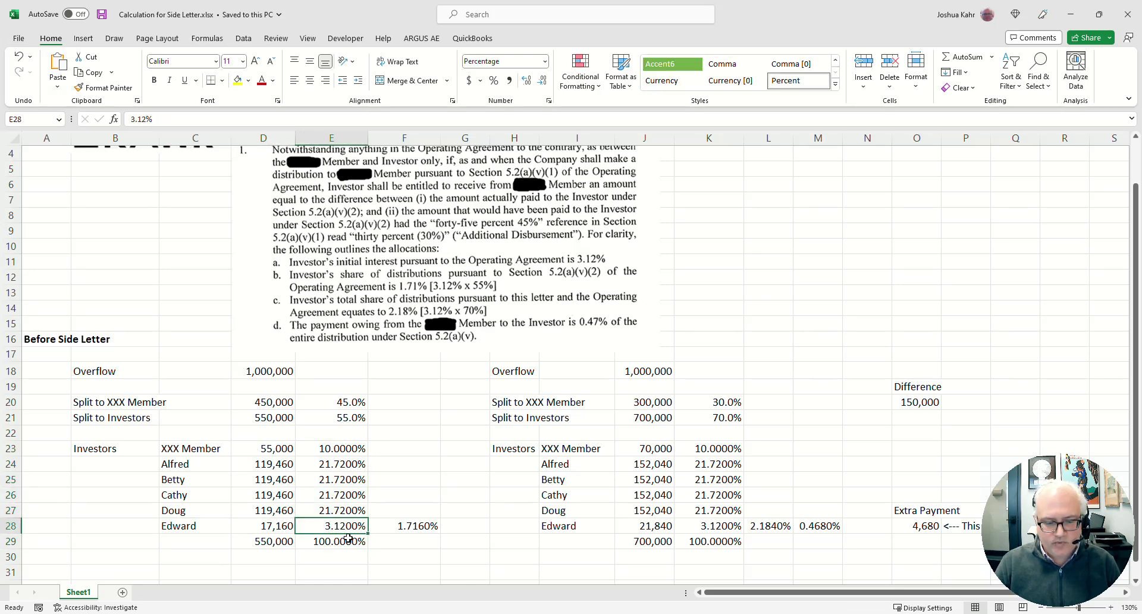
{"action": "left_click", "coordinate": [423, 526]}
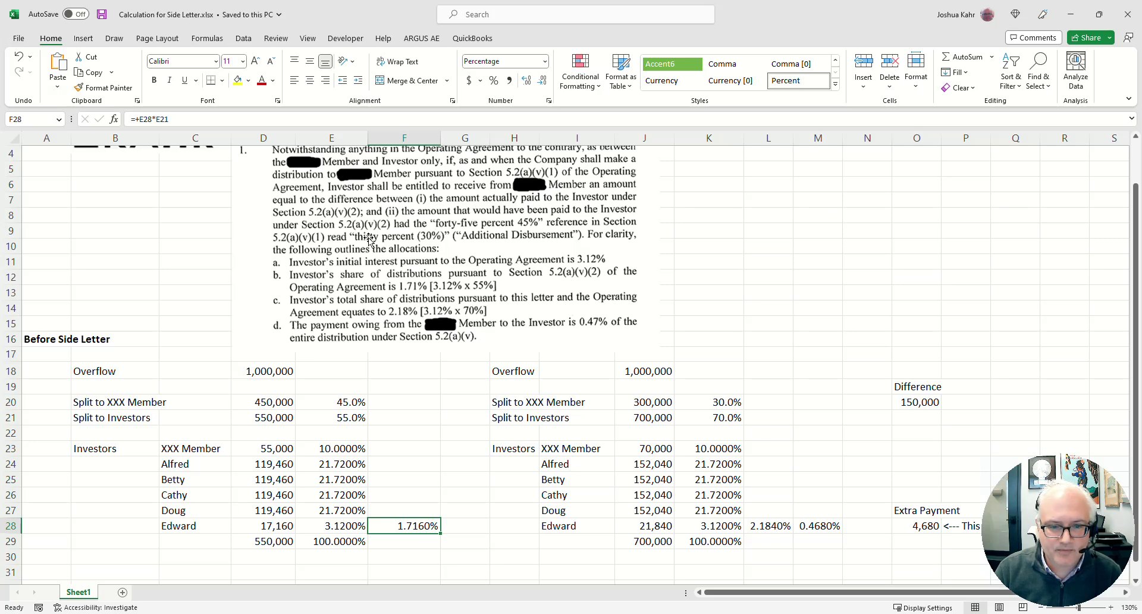
- Examine the alternative calculation under the side letter, covering the K20:K21 split percentages, column J amounts and the last investor's distribution
{"action": "left_click", "coordinate": [604, 334]}
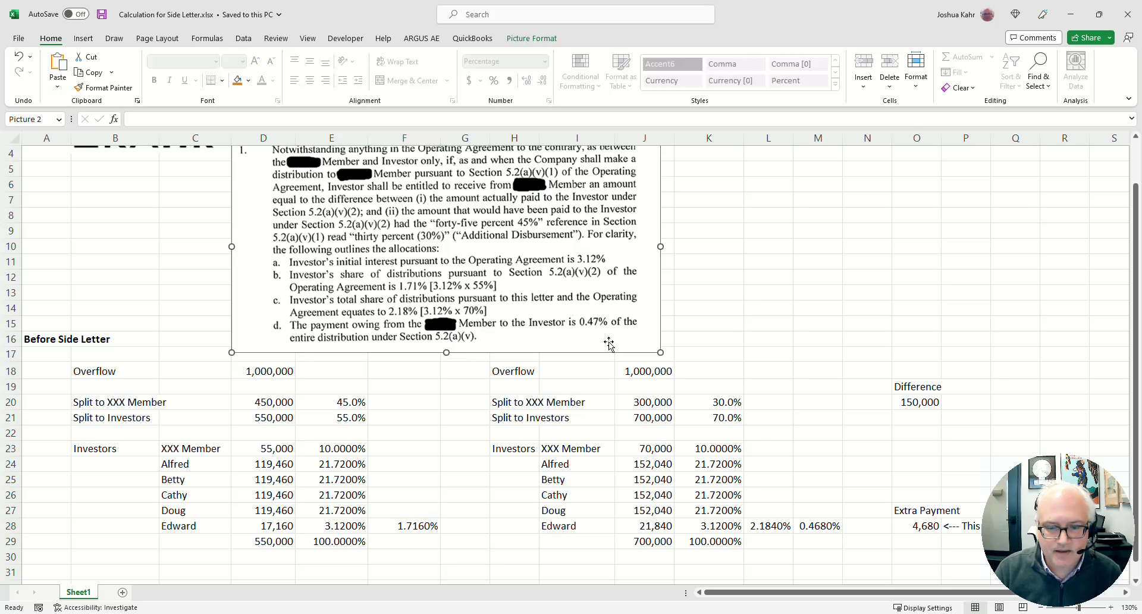
{"action": "left_click", "coordinate": [651, 407]}
{"action": "left_click_drag", "start_coordinate": [336, 407], "coordinate": [345, 416]}
{"action": "left_click_drag", "start_coordinate": [730, 403], "coordinate": [728, 417]}
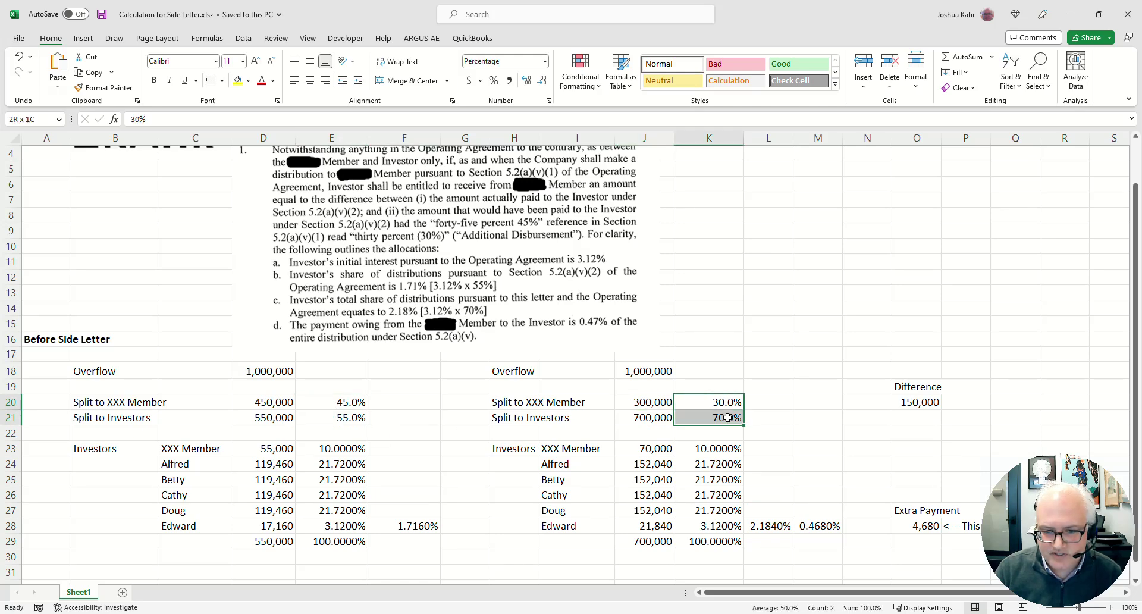
{"action": "left_click_drag", "start_coordinate": [648, 408], "coordinate": [656, 542]}
{"action": "left_click_drag", "start_coordinate": [577, 526], "coordinate": [645, 528]}
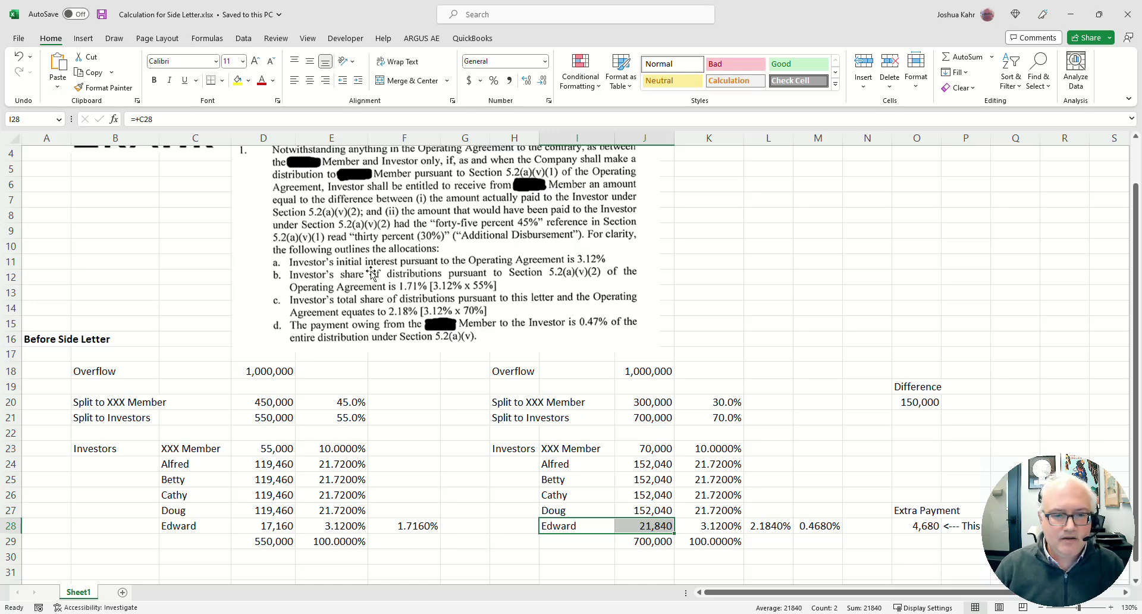
- Compare the last investor's ownership and effective distribution percentages in row 28 between the two scenarios
{"action": "left_click_drag", "start_coordinate": [327, 530], "coordinate": [284, 530]}
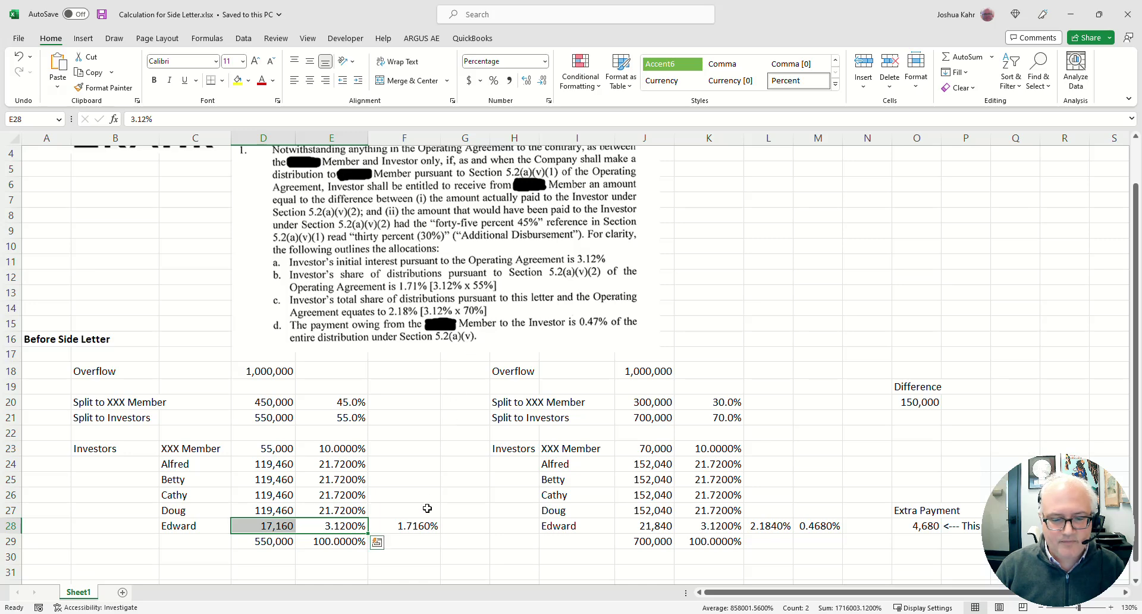
{"action": "left_click", "coordinate": [428, 530]}
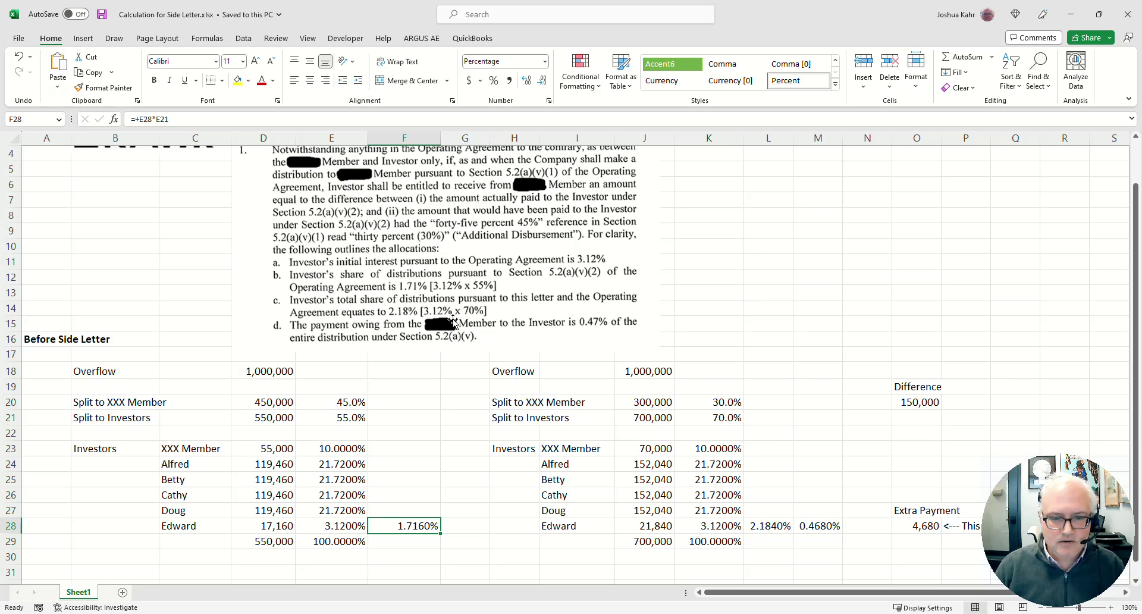
{"action": "left_click", "coordinate": [717, 528]}
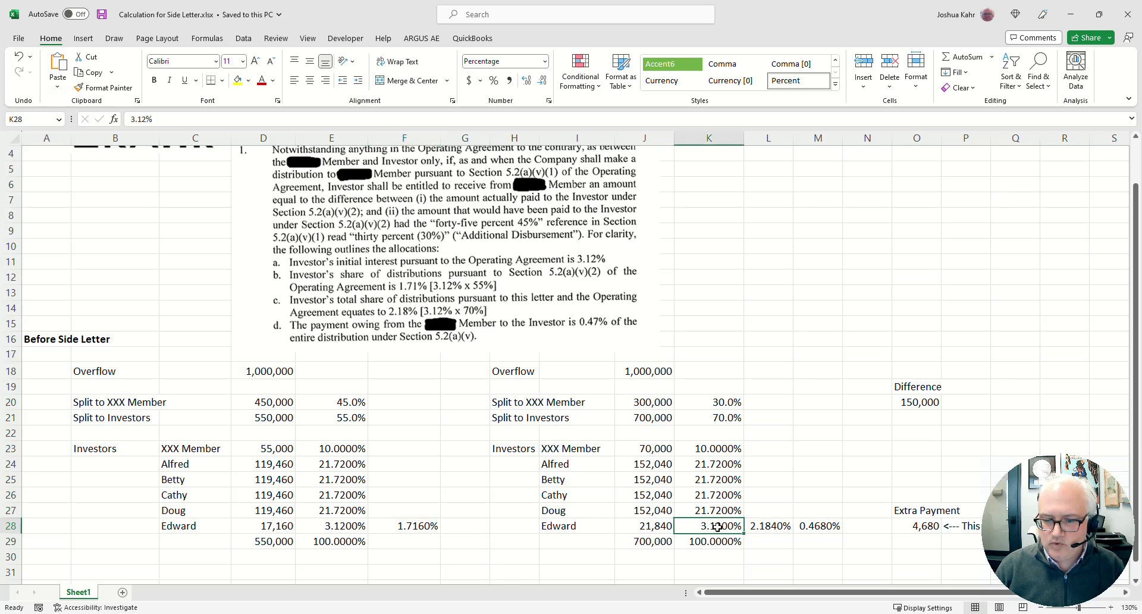
{"action": "left_click", "coordinate": [725, 421]}
{"action": "left_click_drag", "start_coordinate": [757, 512], "coordinate": [771, 543]}
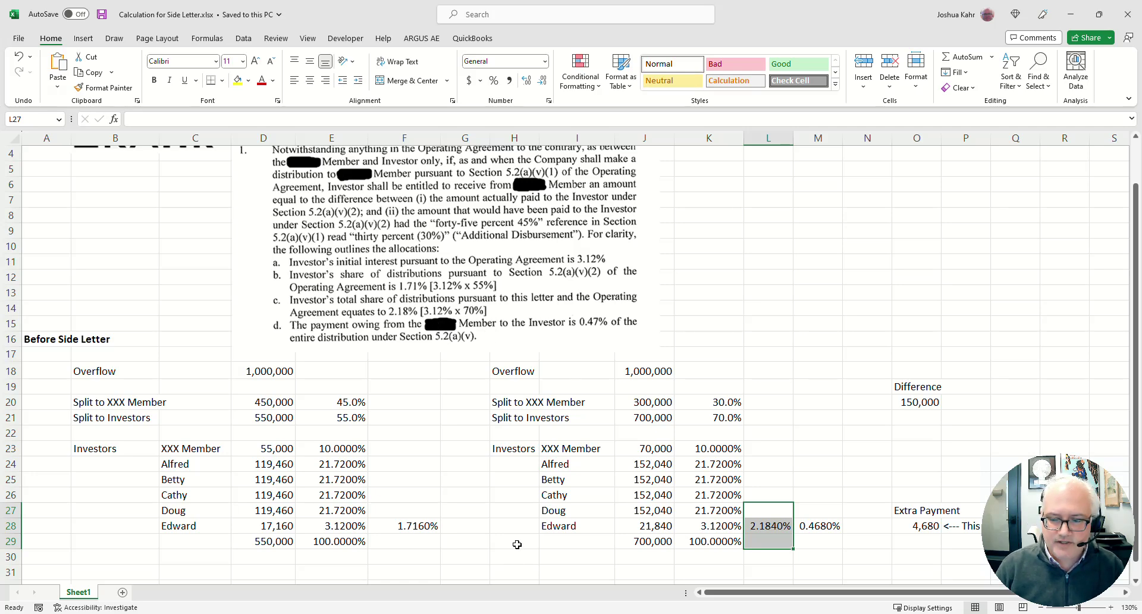
- Inspect the formula in M28 that subtracts the effective share in F28 from the one in L28, leaving it without editing
{"action": "left_click", "coordinate": [405, 526]}
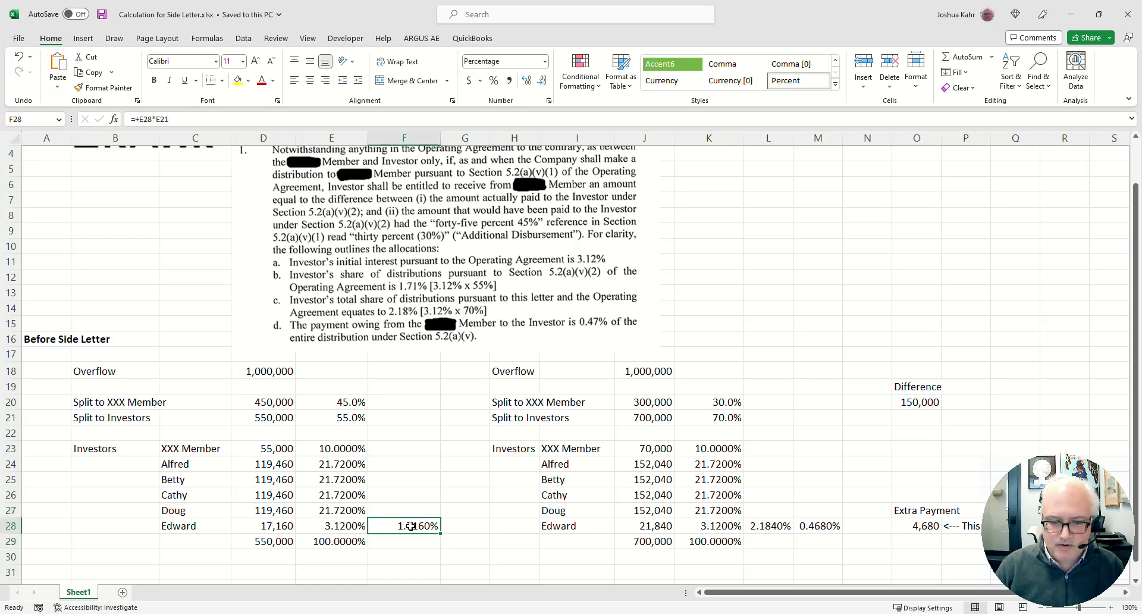
{"action": "left_click", "coordinate": [759, 526]}
{"action": "left_click", "coordinate": [800, 526]}
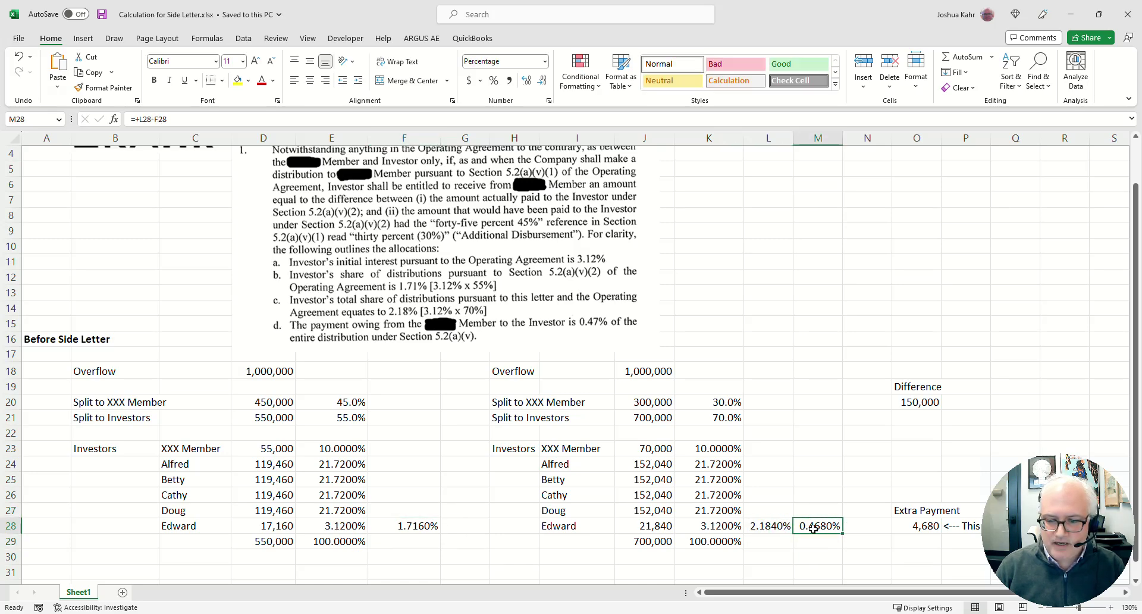
{"action": "key", "text": "F2"}
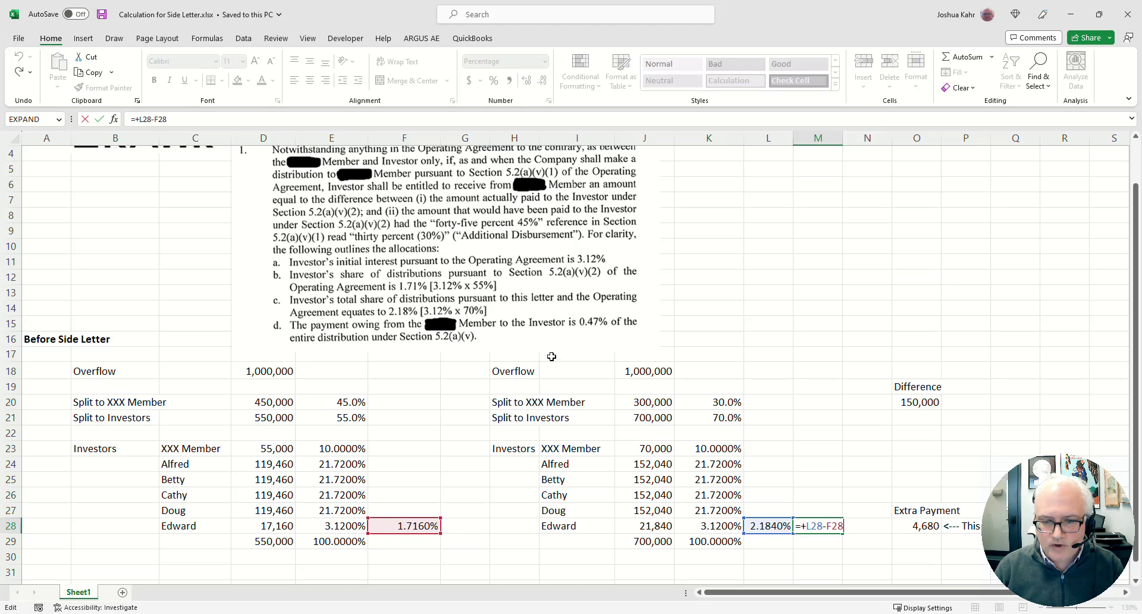
{"action": "key", "text": "Escape"}
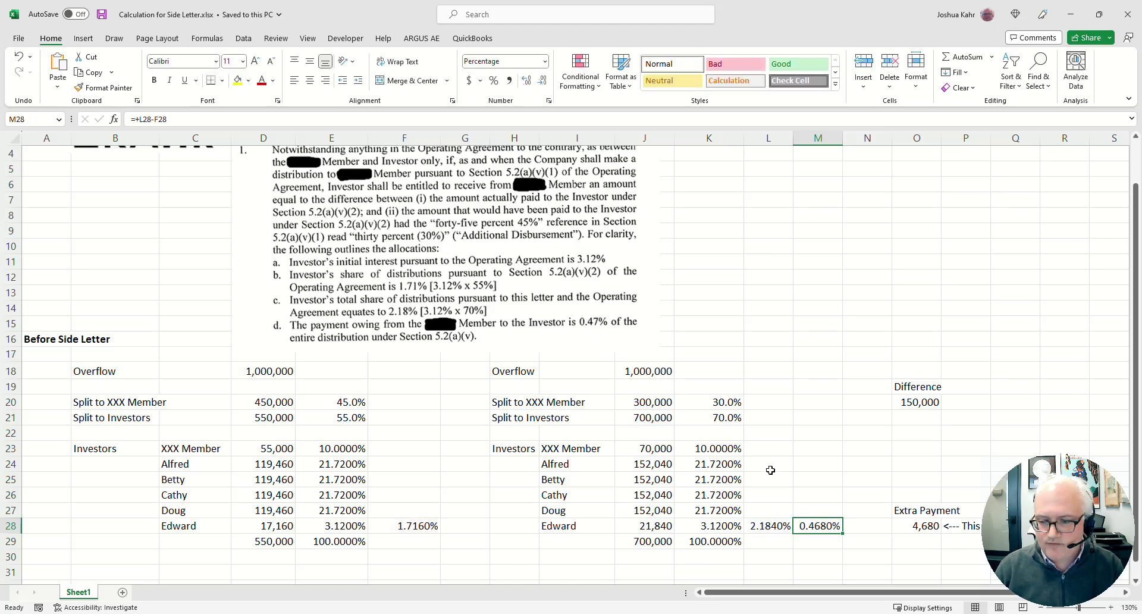
- Review the Extra Payment amount in O28 and the Difference amount in O20
{"action": "left_click", "coordinate": [910, 528]}
{"action": "left_click", "coordinate": [924, 406]}
{"action": "left_click", "coordinate": [846, 412]}
{"action": "left_click_drag", "start_coordinate": [845, 410], "coordinate": [912, 409]}
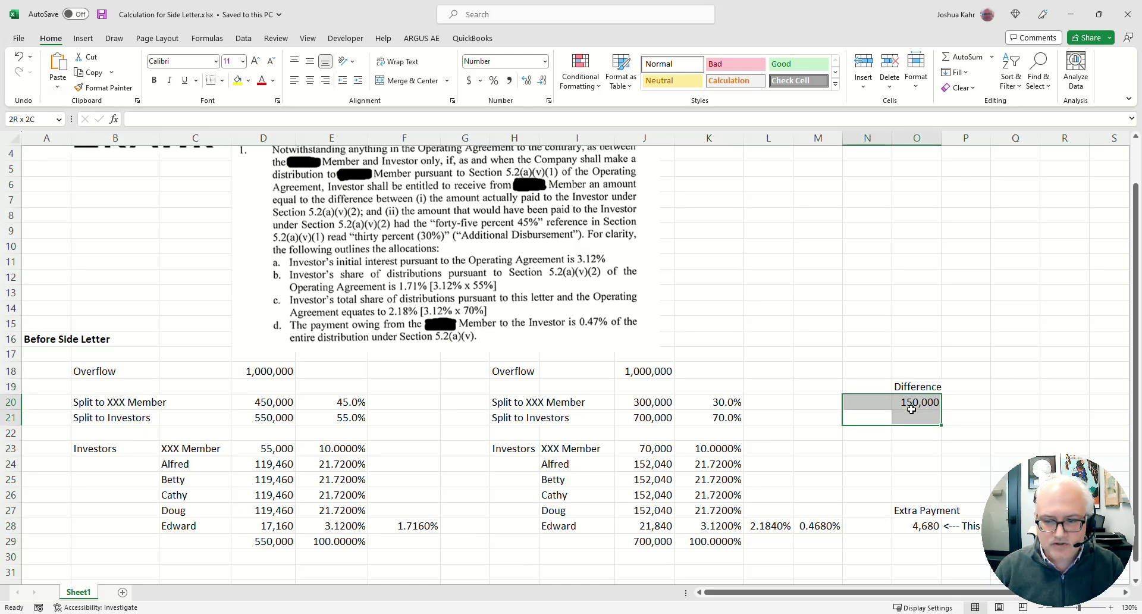
- Check the Extra Payment formula =+J28-D28 in cell O28 and move along row 28 to R28
{"action": "left_click", "coordinate": [937, 525]}
{"action": "type", "text": "=+J28-D28"}
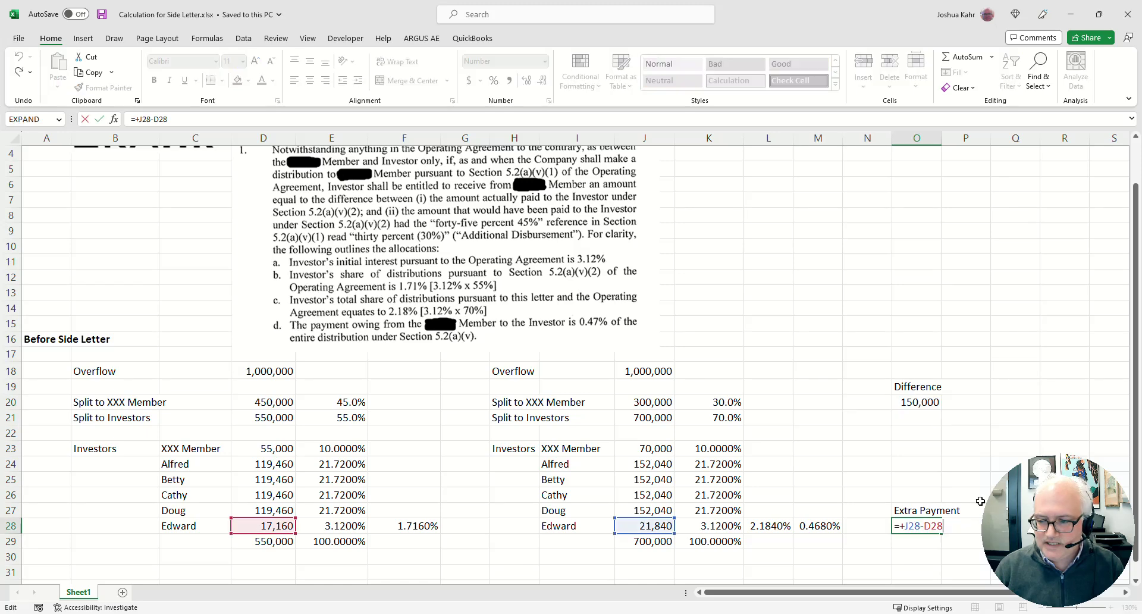
{"action": "key", "text": "ctrl+Return"}
{"action": "key", "text": "Right"}
{"action": "key", "text": "Right"}
{"action": "key", "text": "Right"}
{"action": "key", "text": "Right"}
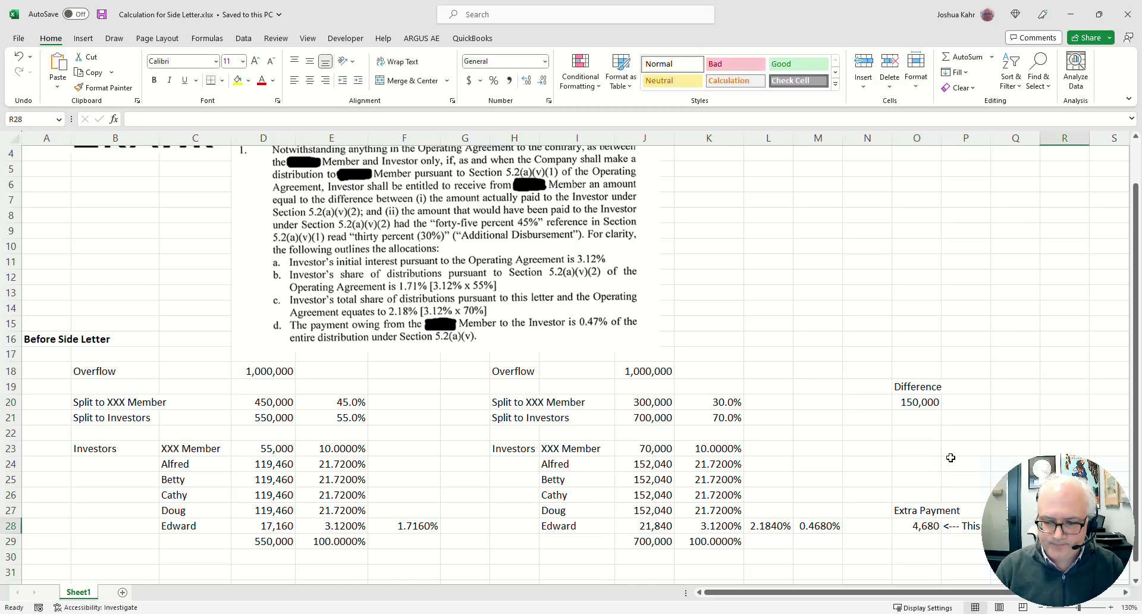
- Inspect the Extra Payment formula =+J28-D28 in O28 alongside its full note, leaving it unedited
{"action": "key", "text": "Down"}
{"action": "key", "text": "Down"}
{"action": "key", "text": "Down"}
{"action": "key", "text": "Down"}
{"action": "scroll", "coordinate": [950, 458], "scroll_direction": "down", "scroll_amount": 2}
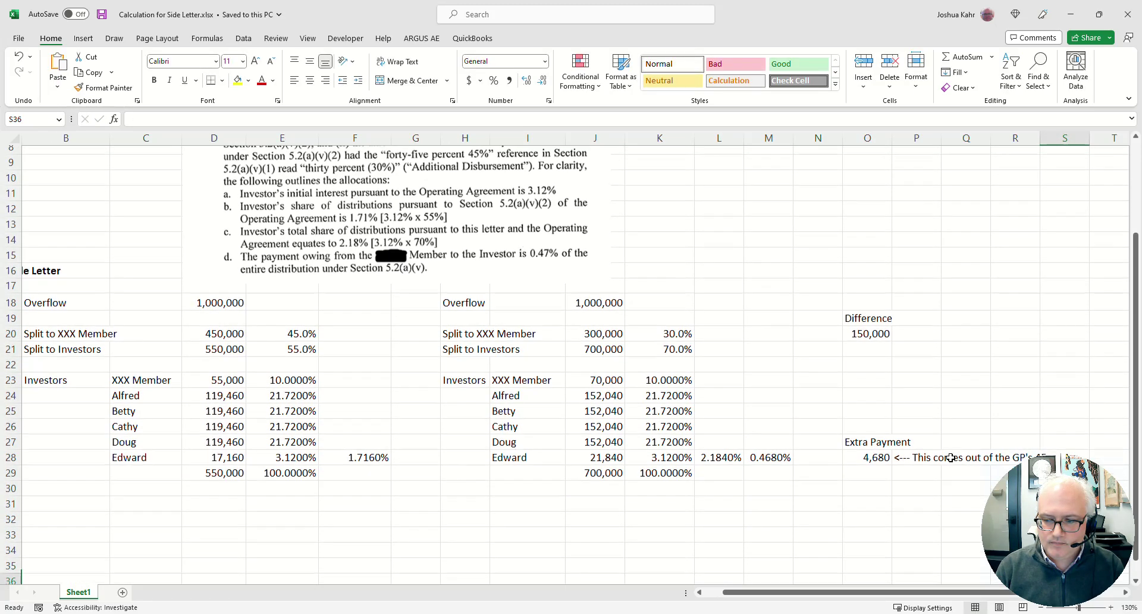
{"action": "left_click", "coordinate": [868, 420]}
{"action": "key", "text": "F2"}
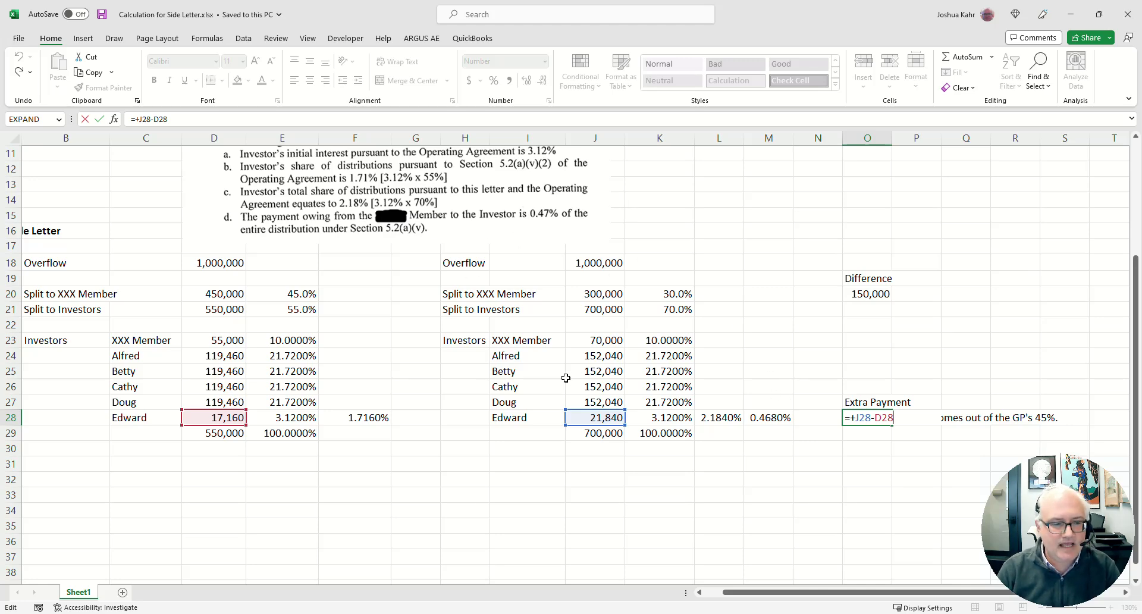
{"action": "key", "text": "Return"}
- Compare the original split percentages in E20:E21 with the last investor's side-letter figures in I28:M28
{"action": "left_click_drag", "start_coordinate": [301, 295], "coordinate": [300, 304]}
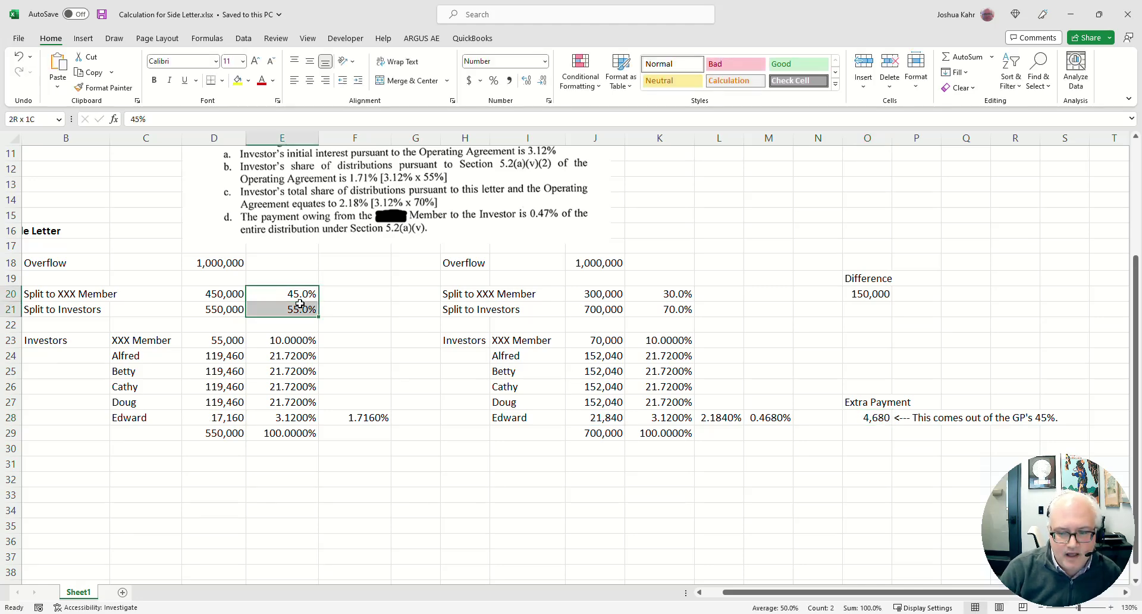
{"action": "left_click", "coordinate": [668, 415]}
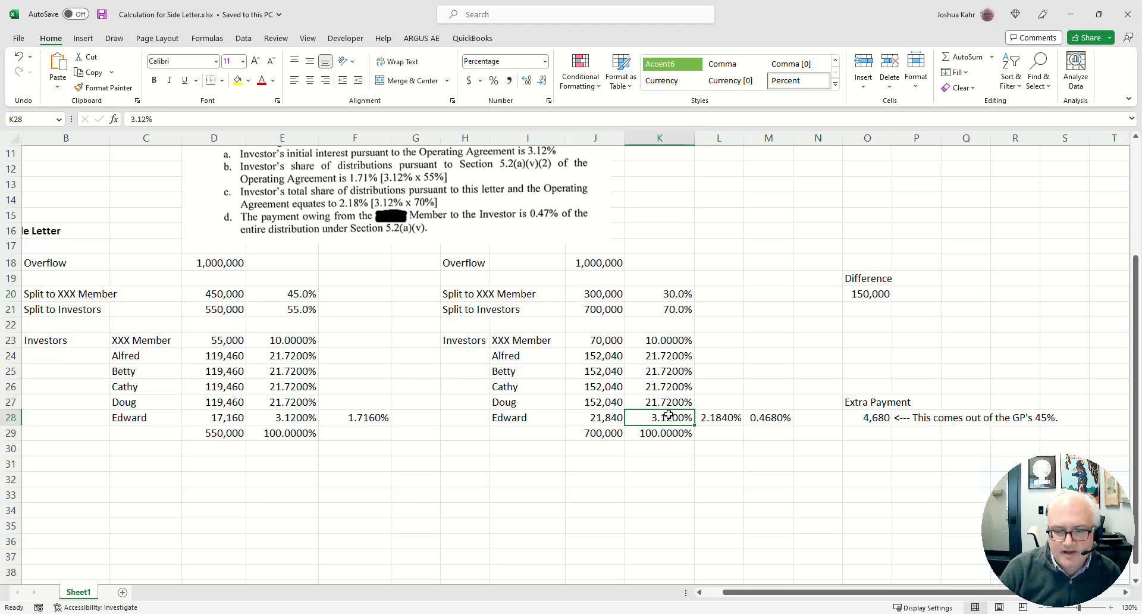
{"action": "left_click", "coordinate": [289, 296]}
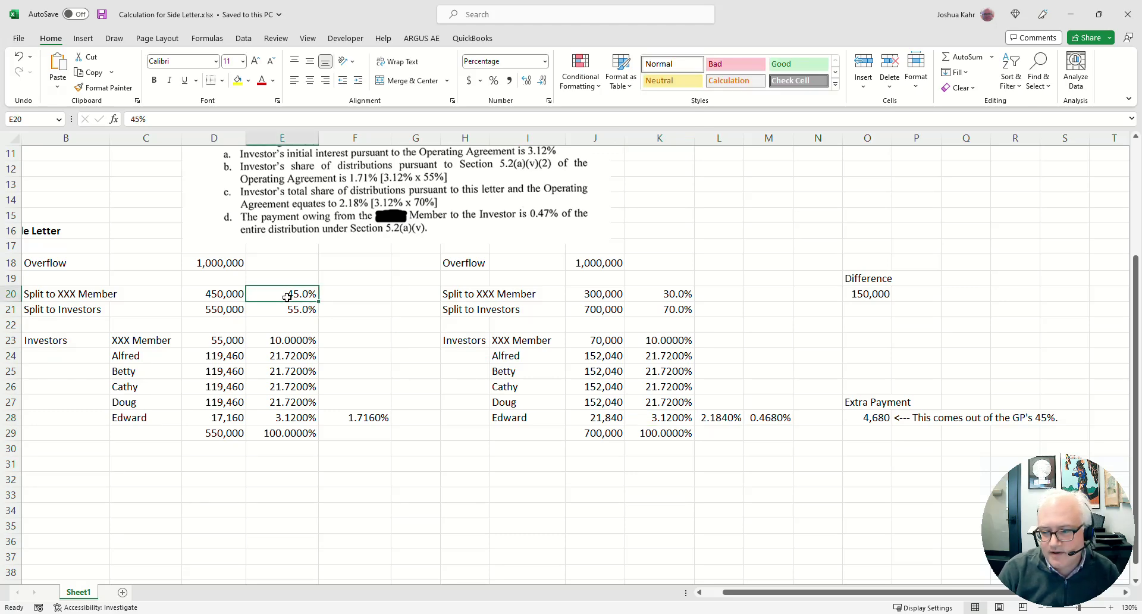
{"action": "left_click", "coordinate": [658, 418]}
{"action": "left_click", "coordinate": [521, 415]}
{"action": "left_click_drag", "start_coordinate": [605, 418], "coordinate": [765, 411]}
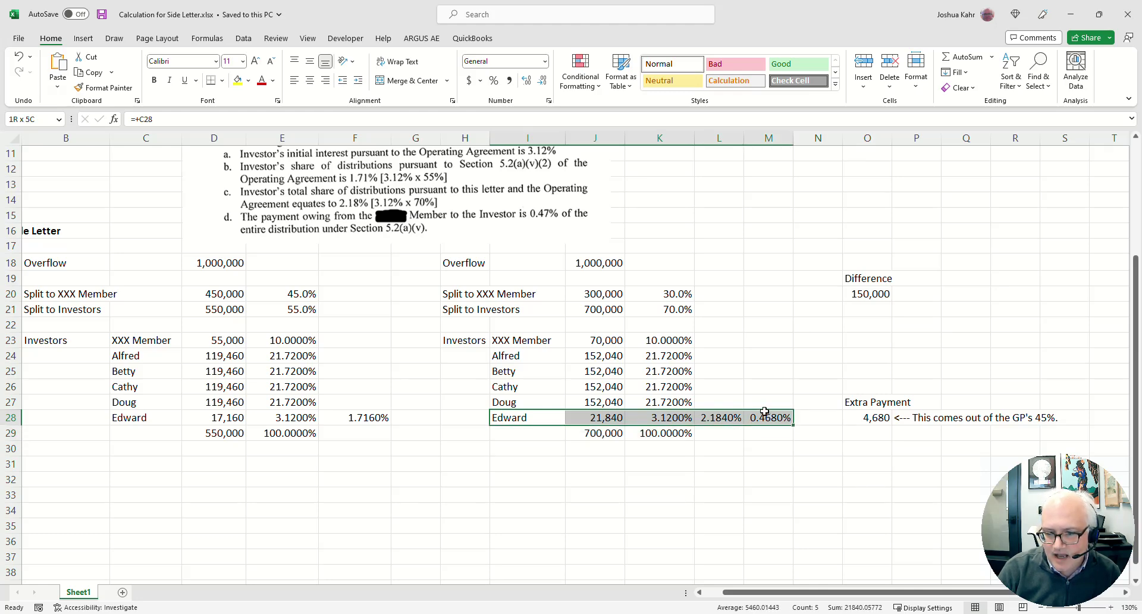
- Review the XXX Member split amounts in D20 and J20 against the Difference in O20 and the percentage in M28
{"action": "left_click", "coordinate": [228, 295]}
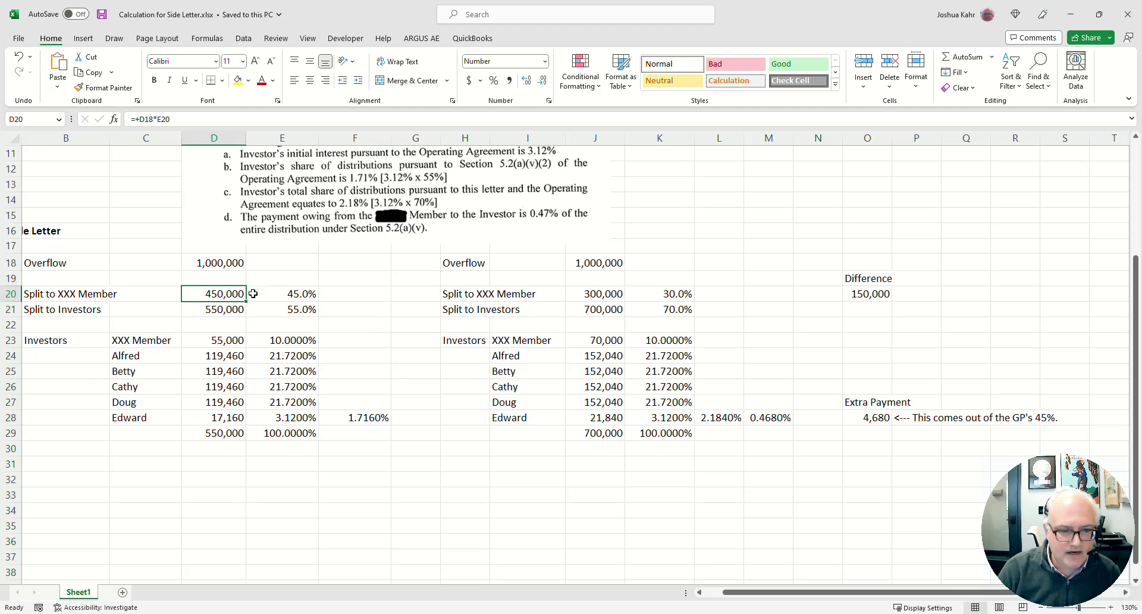
{"action": "left_click", "coordinate": [620, 295]}
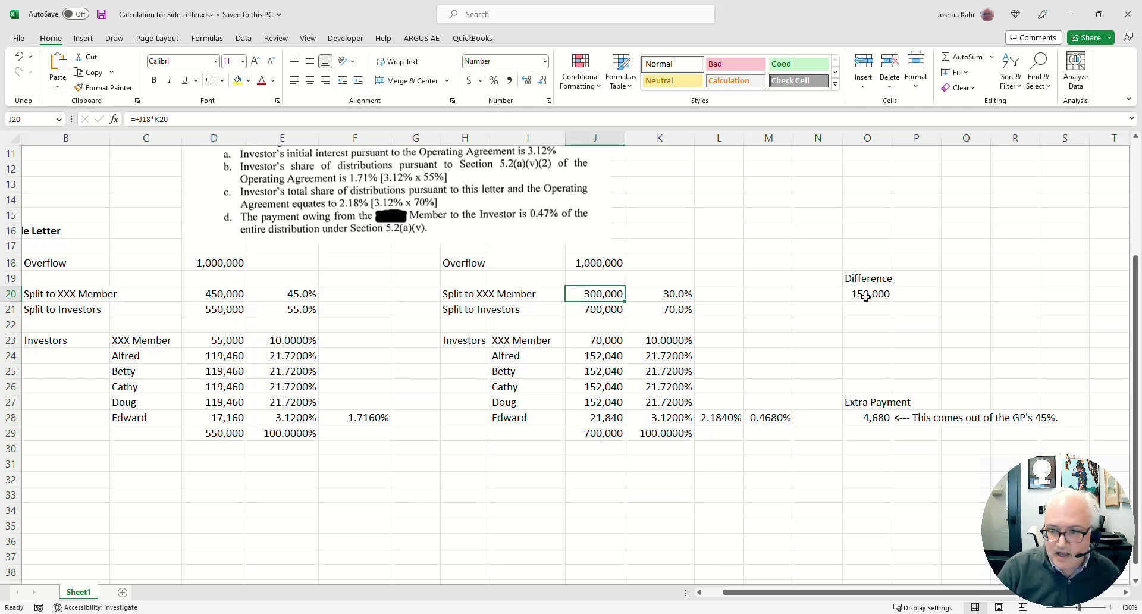
{"action": "left_click", "coordinate": [870, 297]}
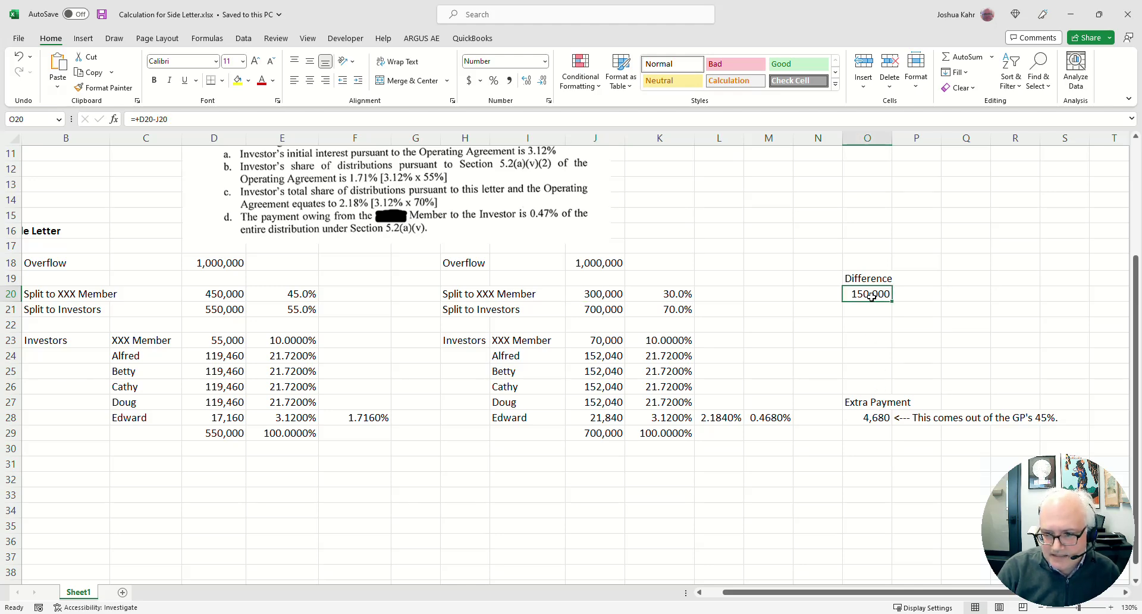
{"action": "left_click", "coordinate": [786, 418]}
{"action": "left_click", "coordinate": [862, 293]}
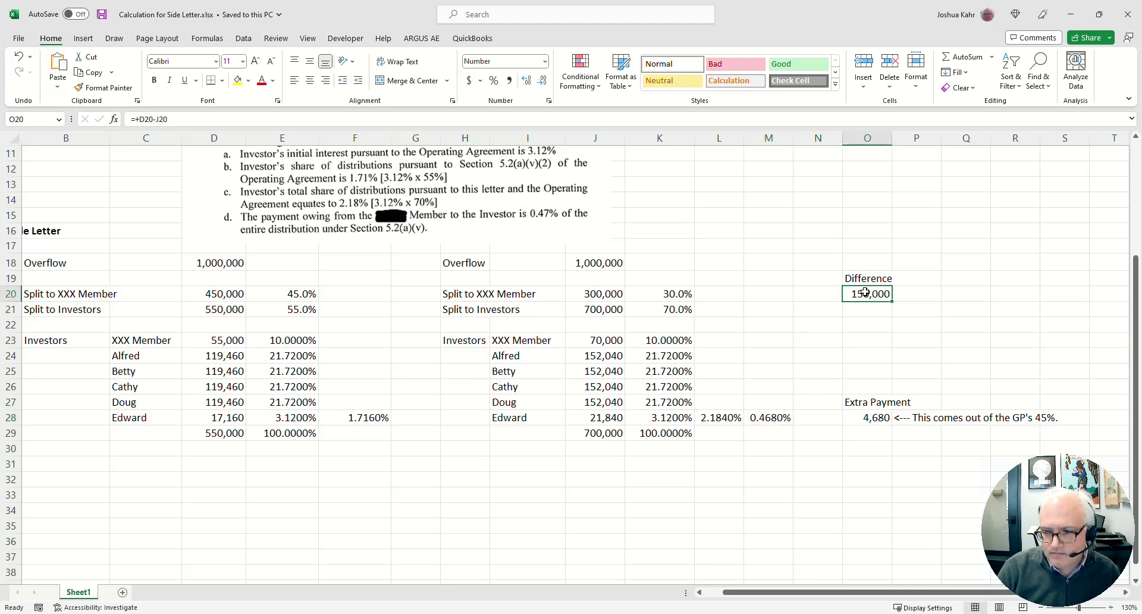
- Check the Extra Payment formula in O28 against the Difference in O20, keeping the formula as =+J28-D28
{"action": "left_click", "coordinate": [880, 420]}
{"action": "key", "text": "F2"}
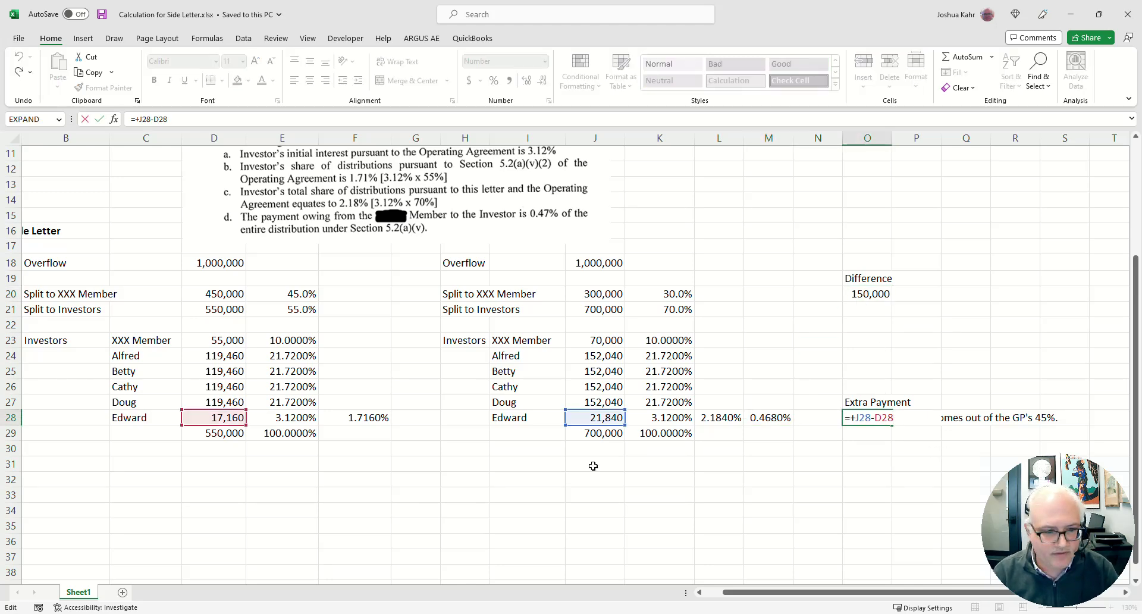
{"action": "key", "text": "Escape"}
{"action": "left_click", "coordinate": [870, 294]}
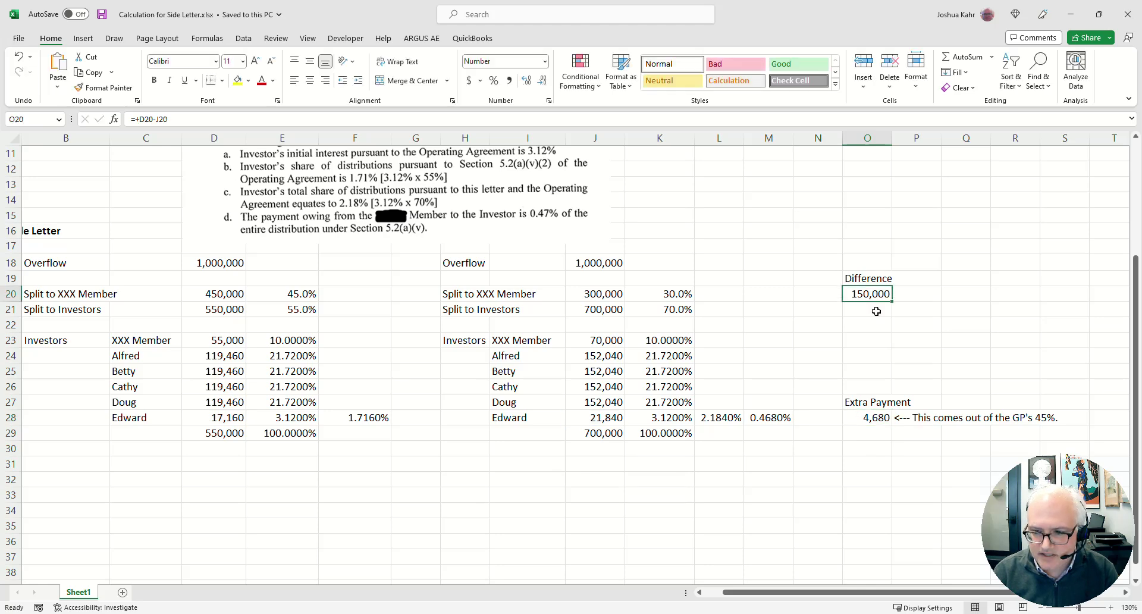
{"action": "double_click", "coordinate": [869, 417]}
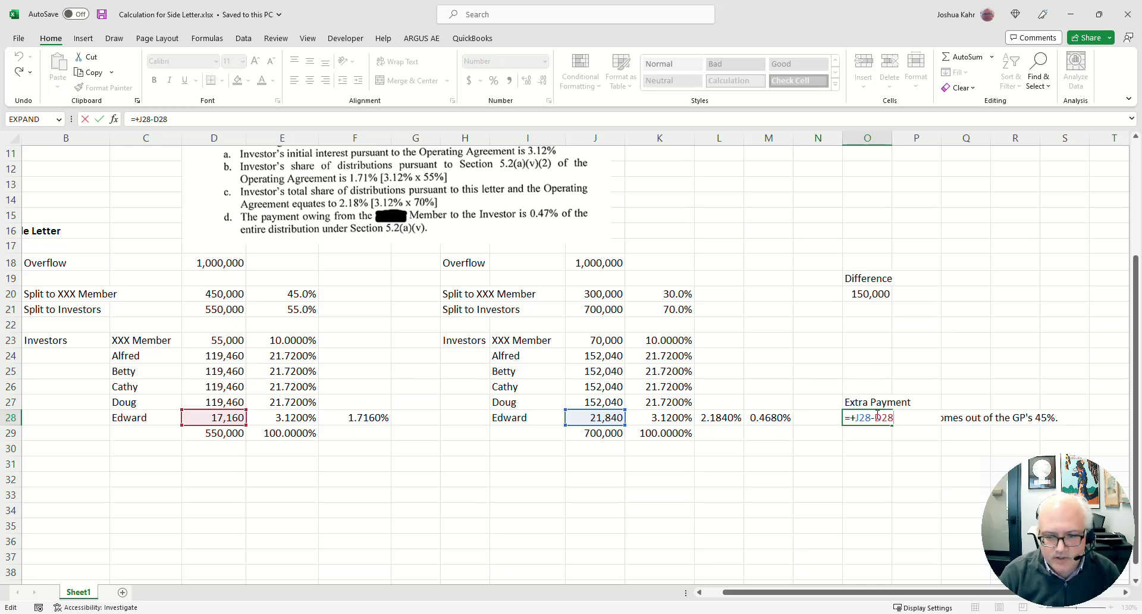
{"action": "key", "text": "ctrl+Return"}
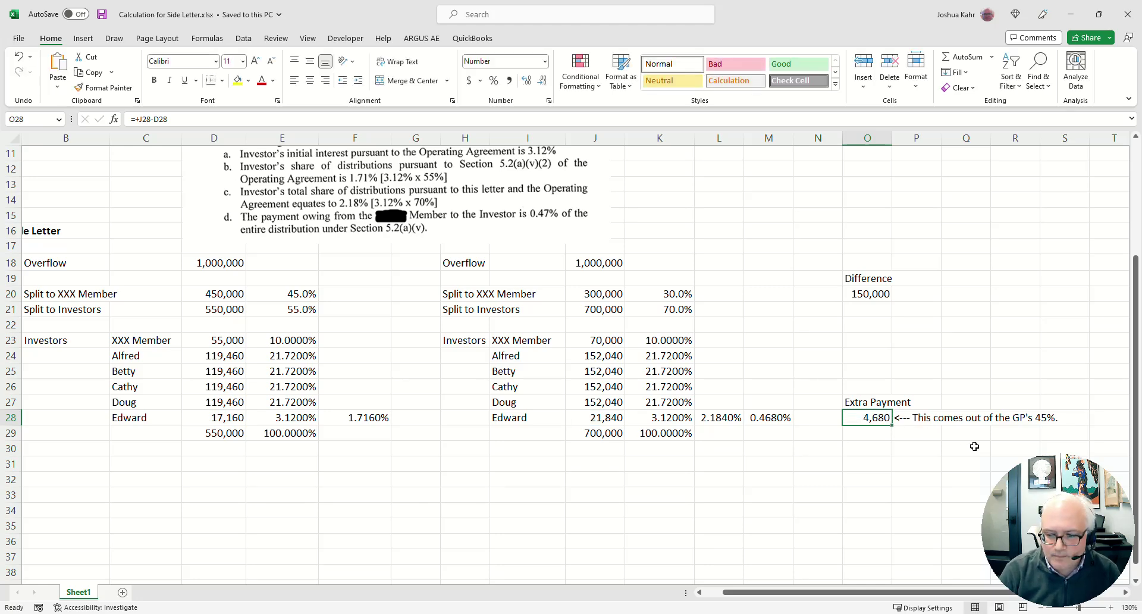
{"action": "scroll", "coordinate": [725, 404], "scroll_direction": "up", "scroll_amount": 2}
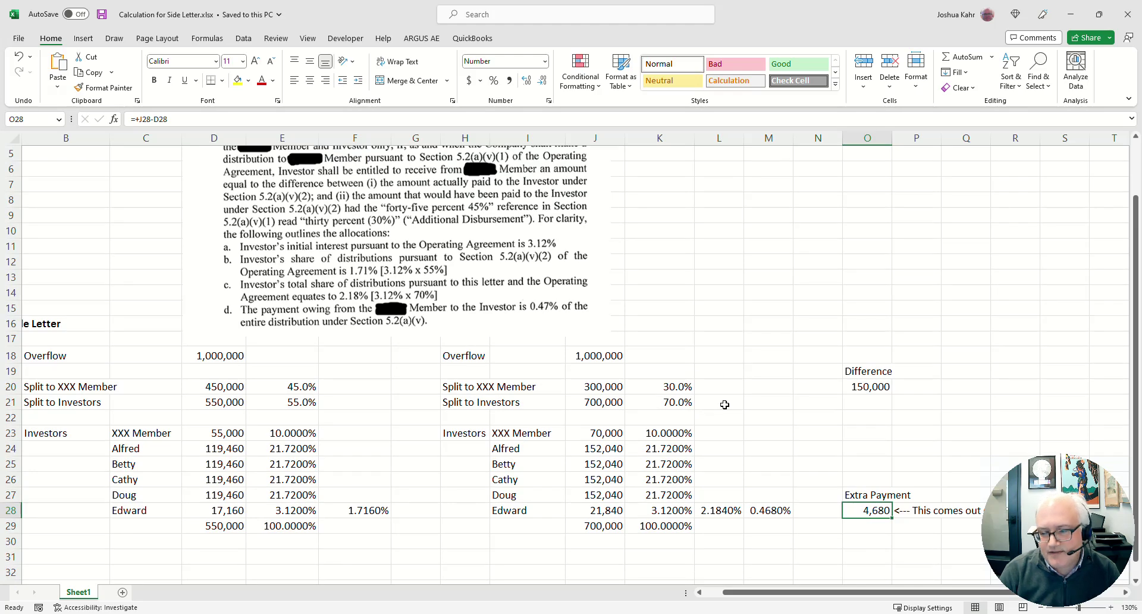